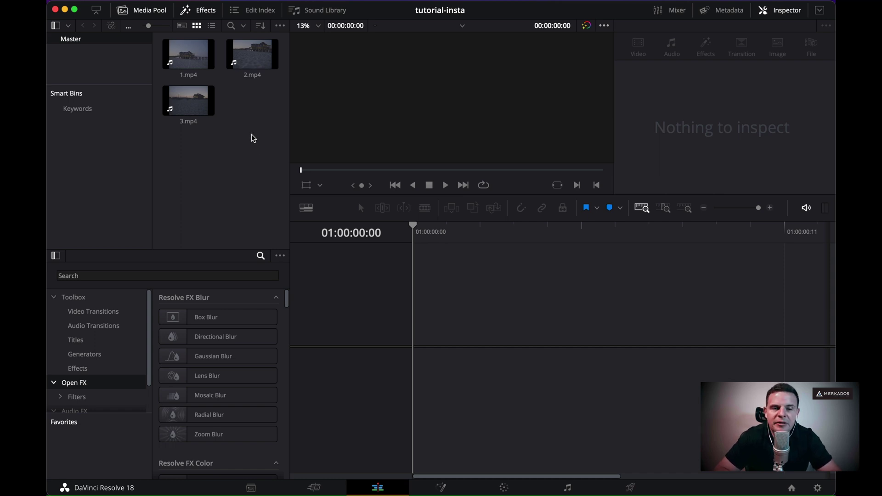
Place 1.mp4 on a new timeline and bring up the Project Settings.
click(187, 56)
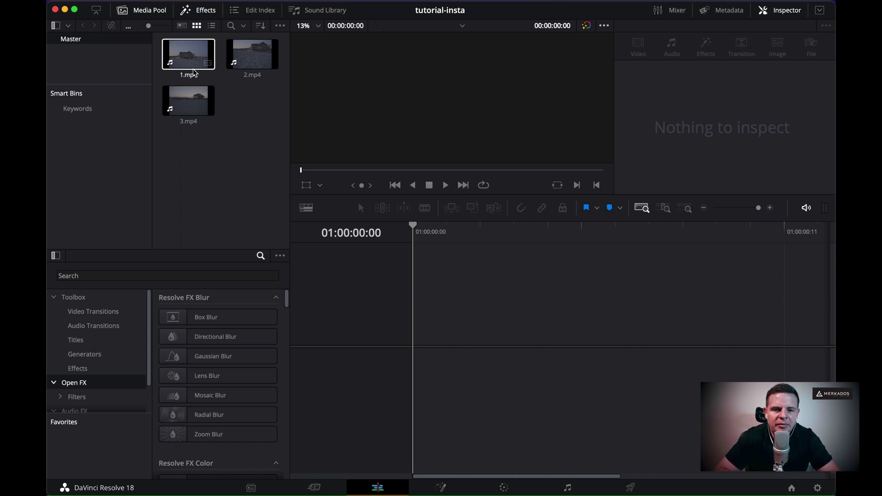
drag(187, 56, 417, 338)
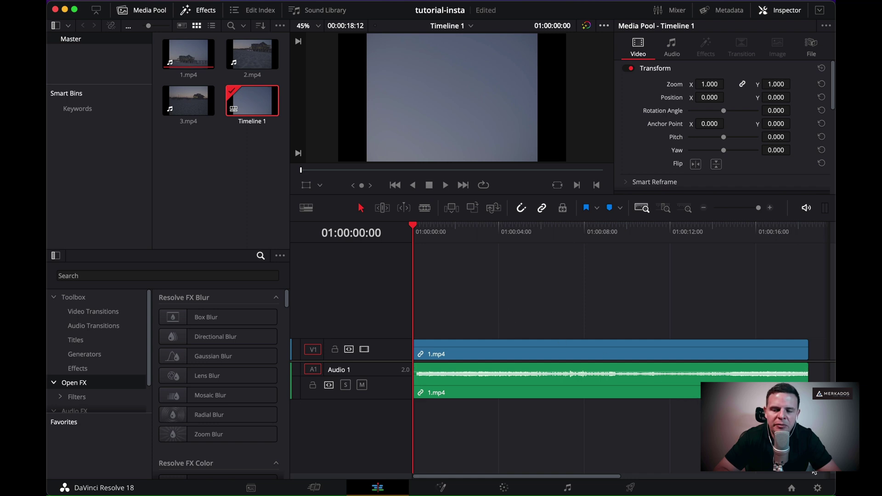
click(817, 488)
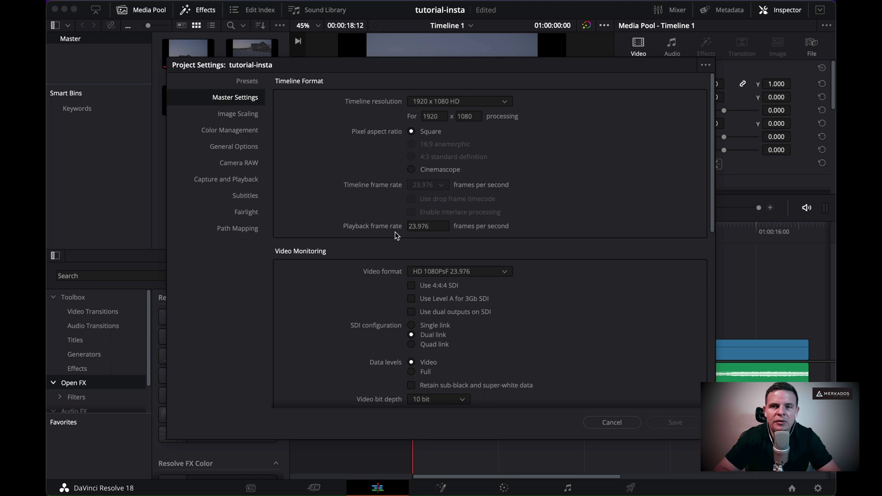
Cancel Project Settings, keeping the 1920 x 1080 at 23.976 fps timeline unchanged.
click(611, 423)
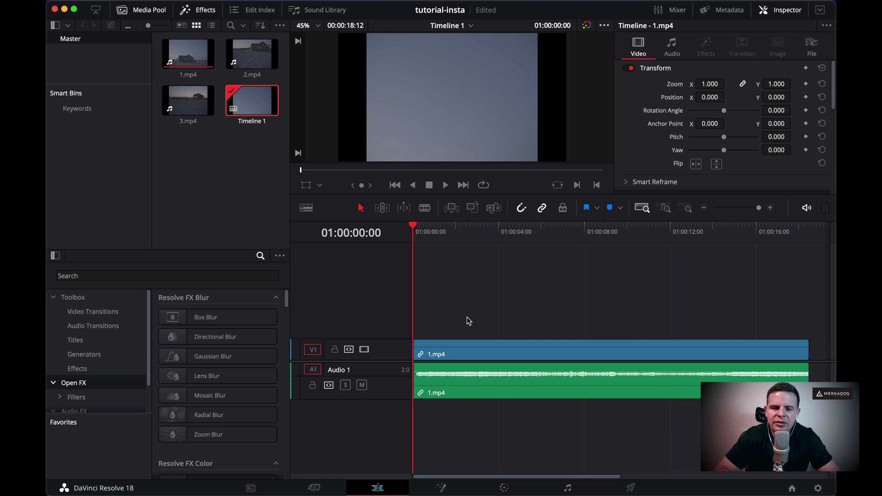
Turn 1.mp4 into compound clip 'c1' and delete it from the timeline.
click(490, 356)
right_click(489, 352)
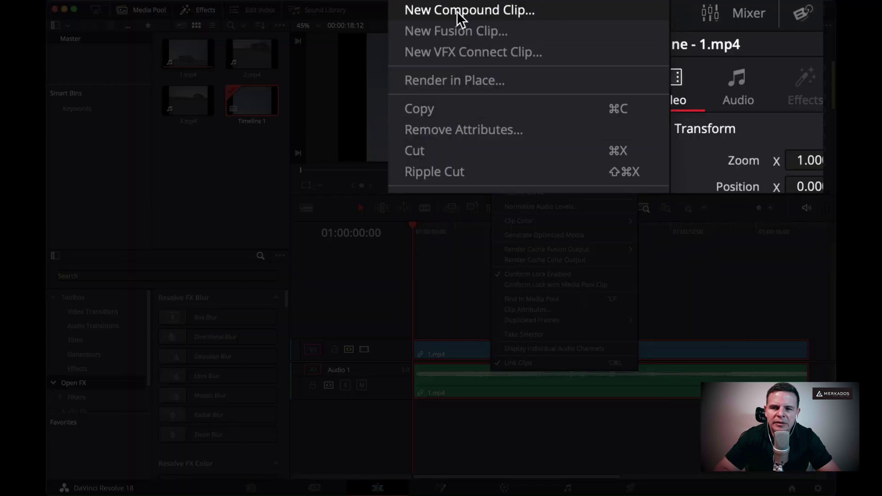
click(457, 11)
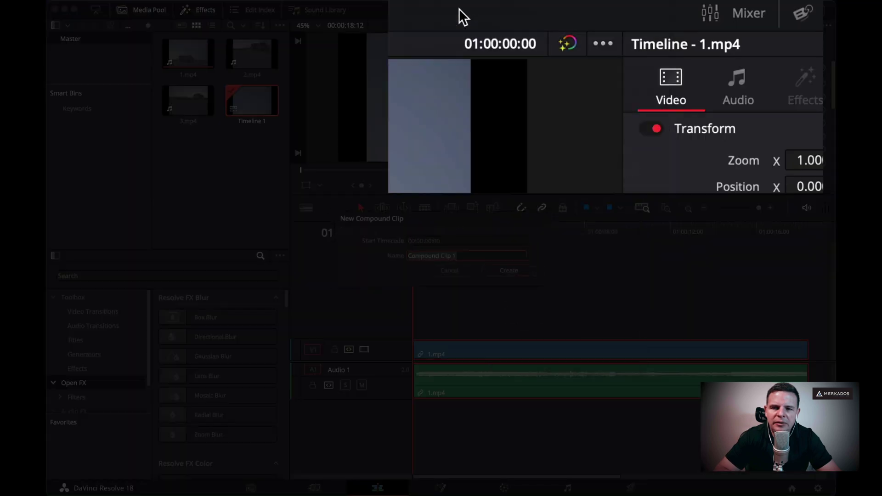
text(c1)
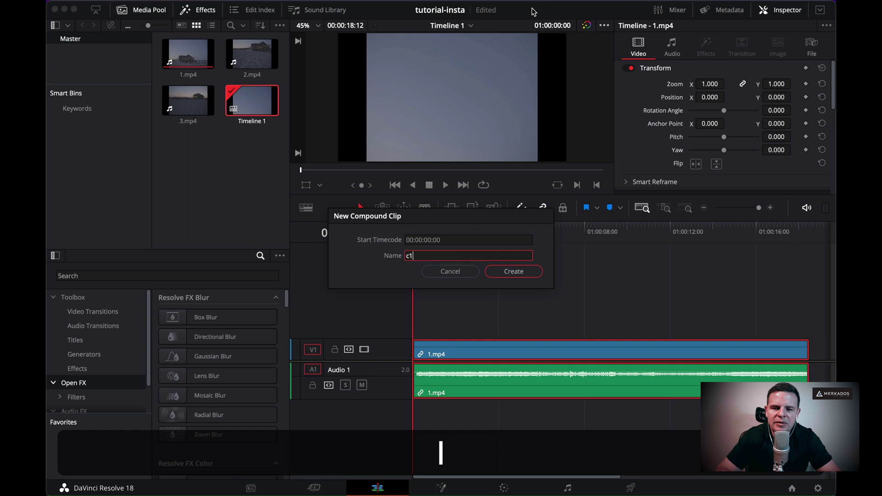
key(Return)
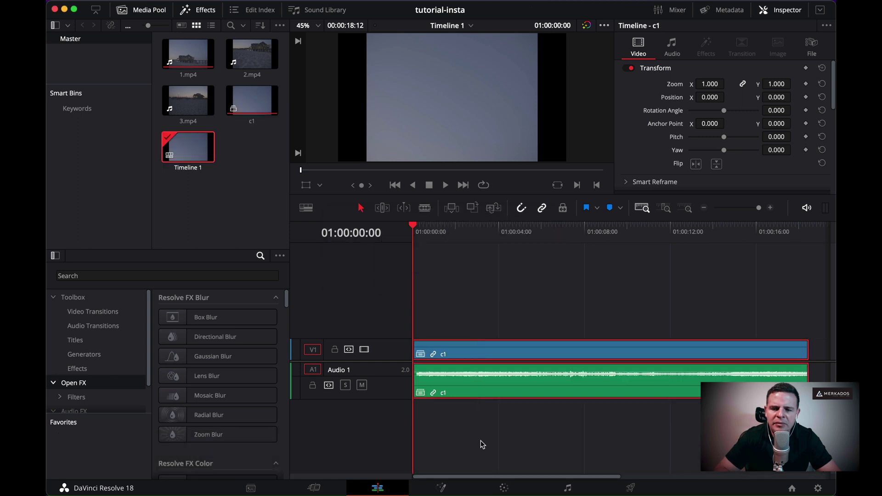
key(BackSpace)
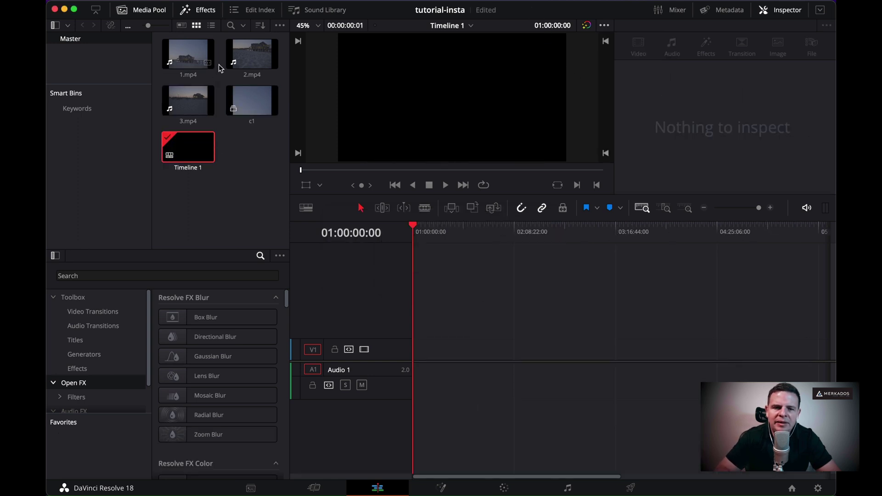
Make 2.mp4 into compound clip 'c2' and remove it from the timeline.
drag(251, 54, 418, 362)
click(495, 363)
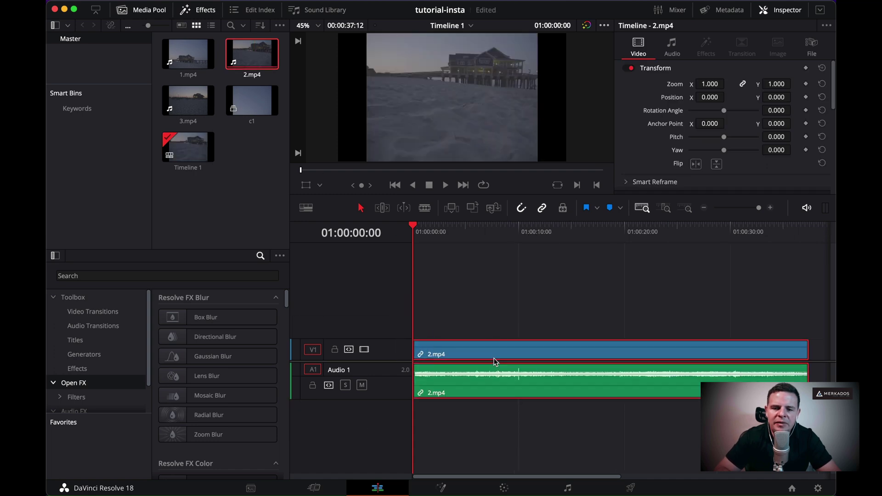
right_click(495, 362)
click(545, 11)
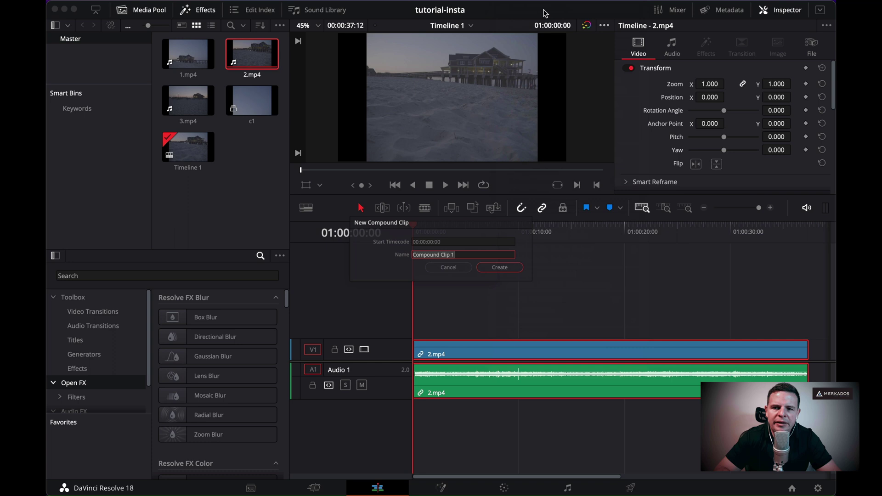
text(c2)
key(Return)
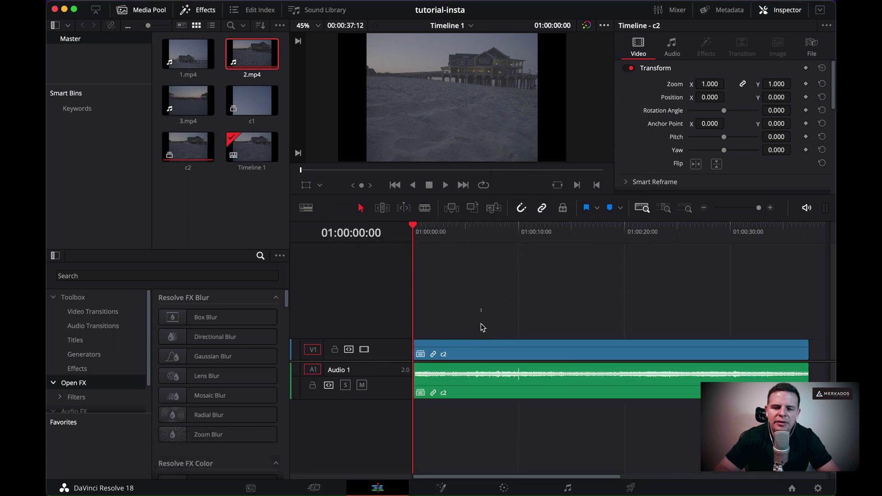
key(BackSpace)
Convert 3.mp4 into compound clip 'c3' and clear its video and audio from the timeline.
drag(191, 102, 421, 350)
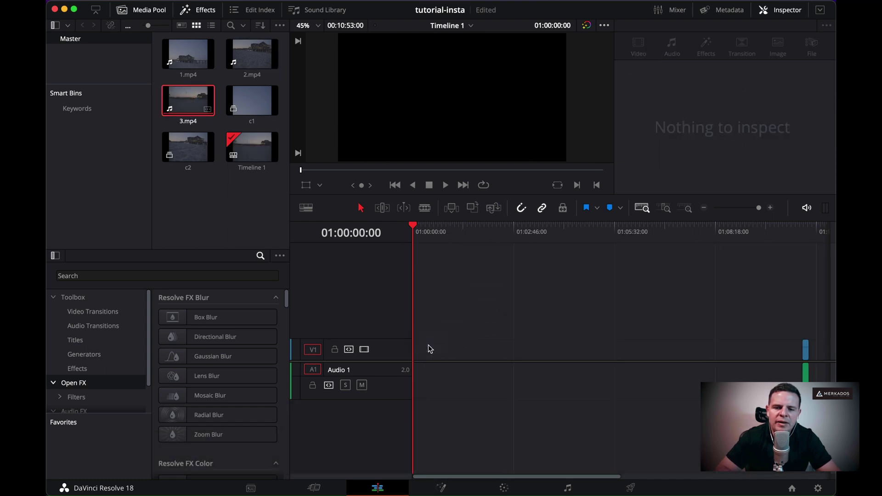
drag(805, 357, 414, 347)
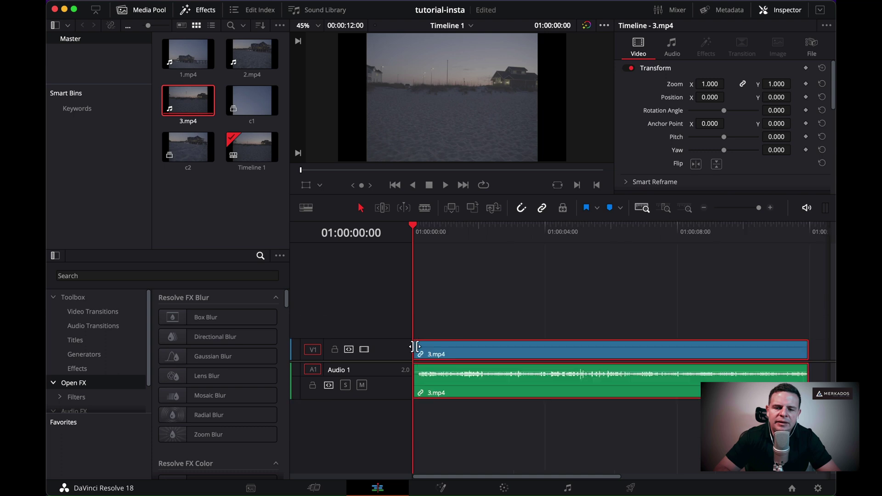
right_click(461, 353)
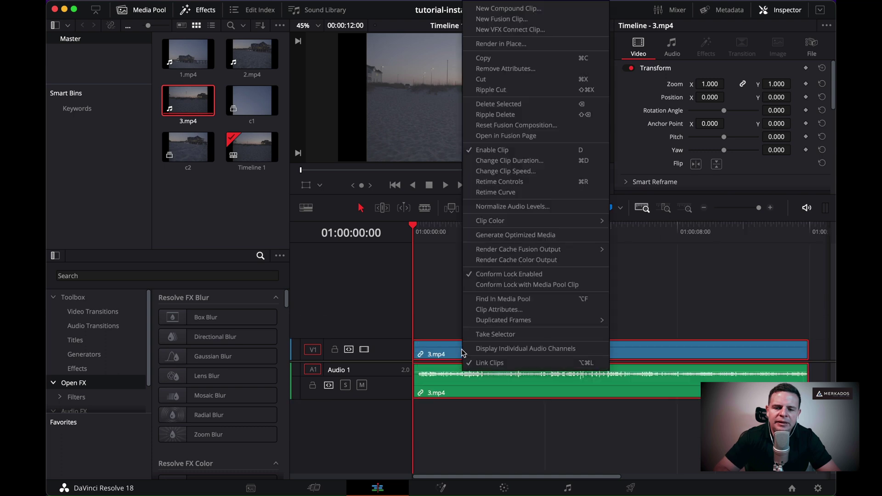
click(516, 8)
text(c3)
key(Return)
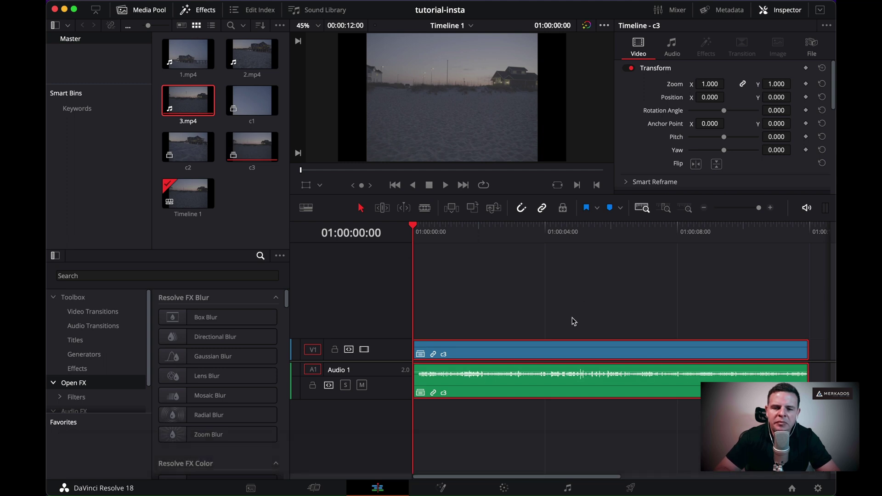
drag(497, 295, 516, 401)
key(BackSpace)
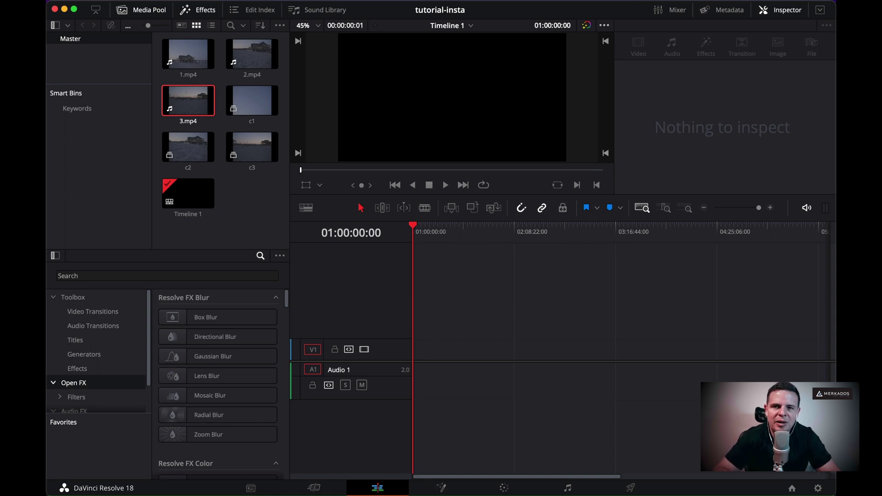
Switch the timeline resolution to Custom in Project Settings.
click(818, 489)
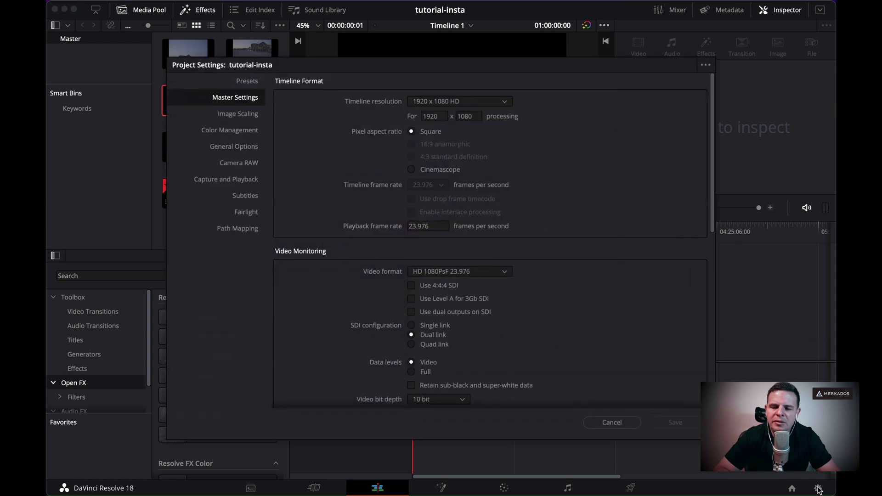
click(438, 103)
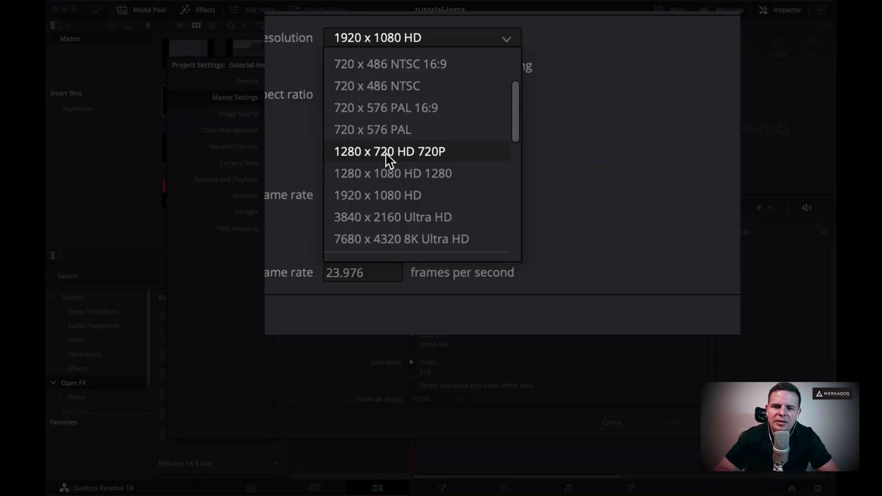
scroll(440, 162, down, 5)
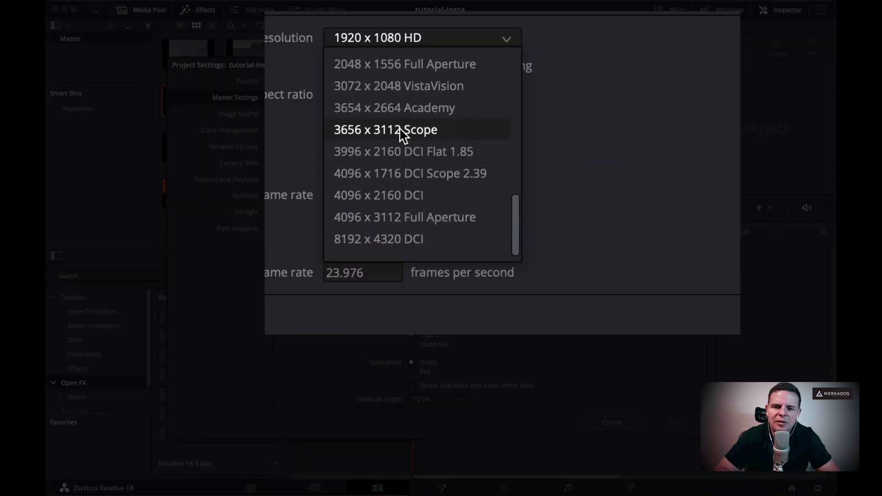
scroll(398, 129, up, 10)
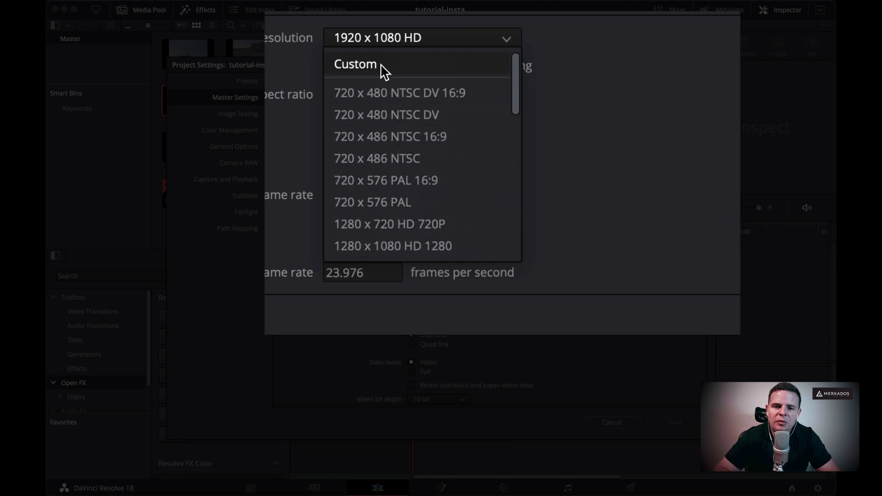
click(380, 64)
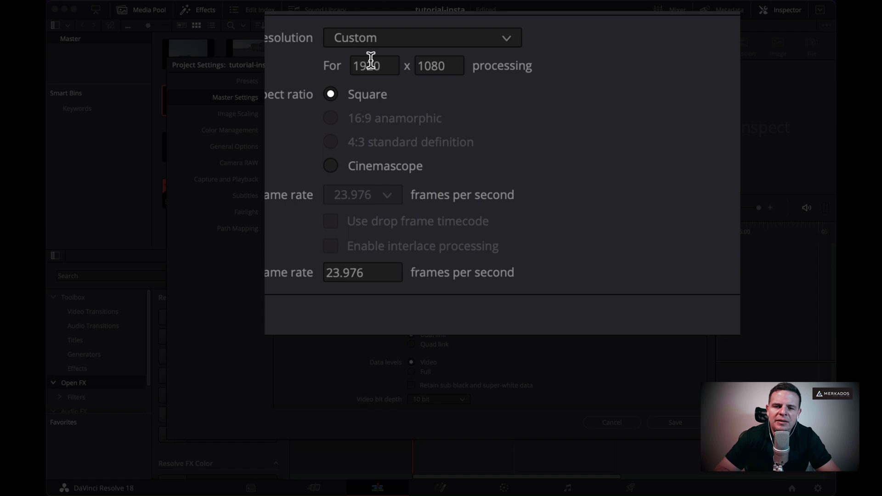
Enter a custom 2160 x 3840 resolution and save the settings.
double_click(370, 65)
key(Right)
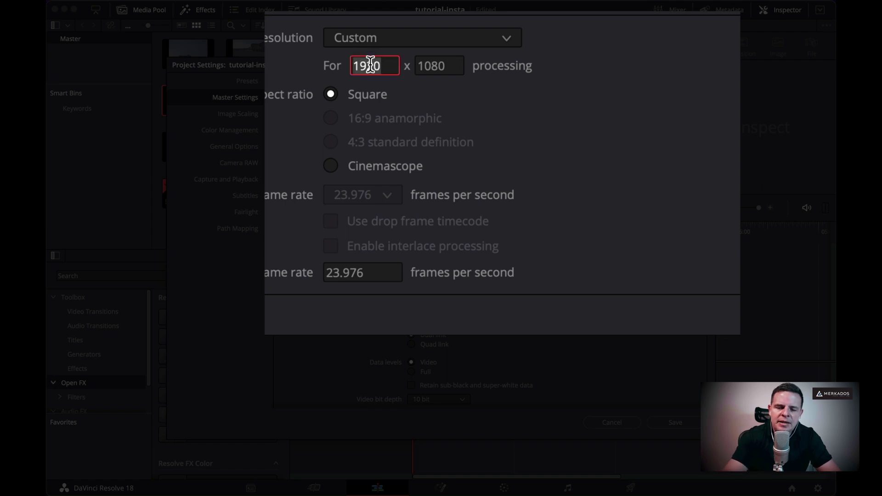
key(BackSpace)
key(BackSpace)
key(BackSpace)
key(BackSpace)
text(2160)
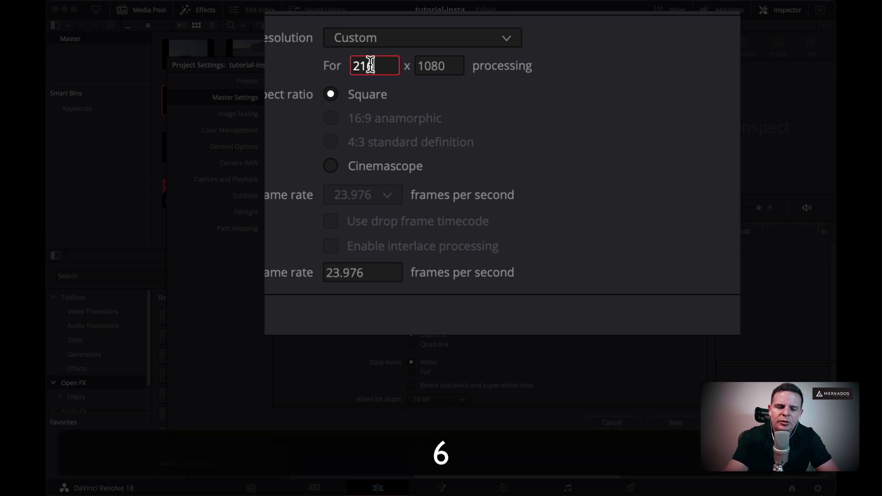
click(442, 68)
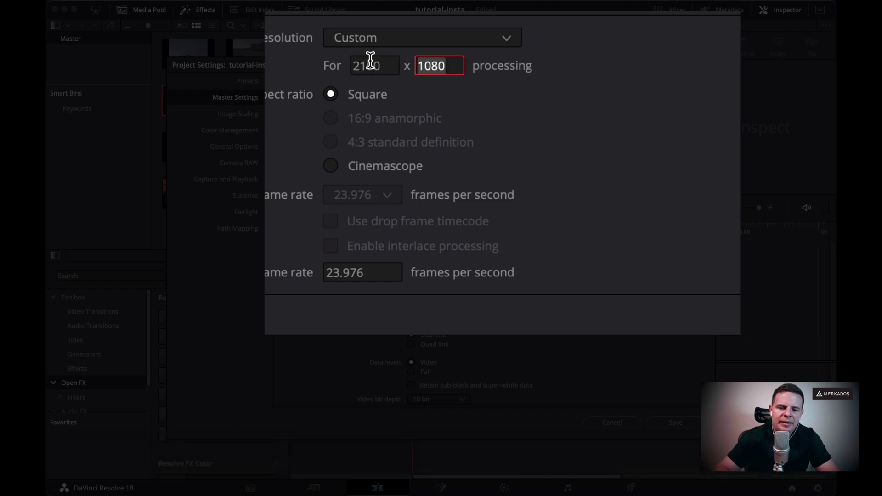
key(BackSpace)
key(BackSpace)
key(BackSpace)
key(BackSpace)
text(3840)
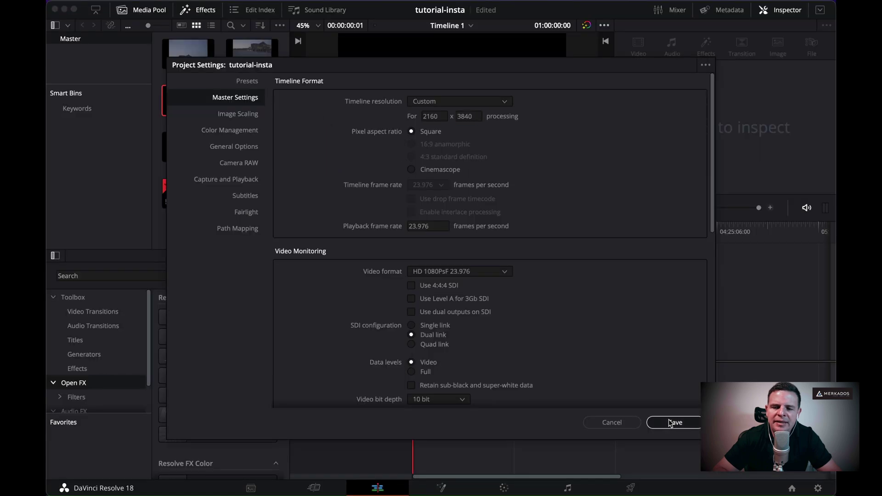
click(674, 422)
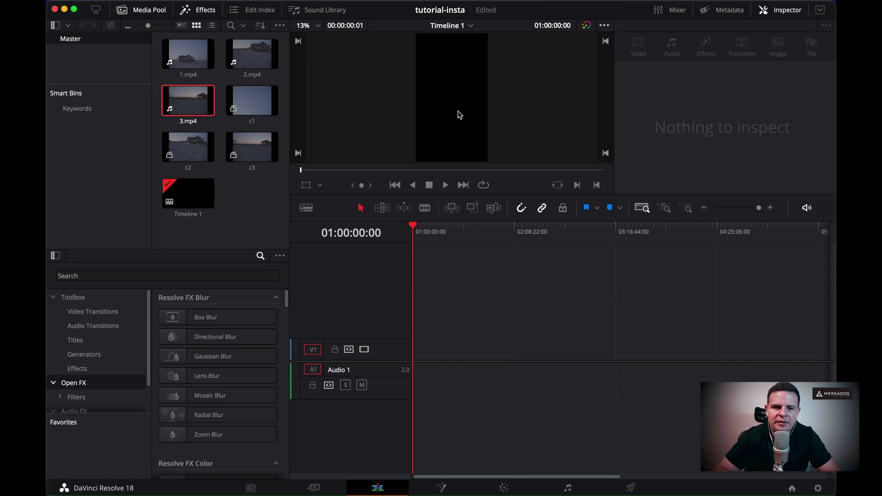
Stack c1, c2 and c3 on V1, V2 and V3 from the start, then scrub about ten seconds in.
drag(252, 102, 423, 351)
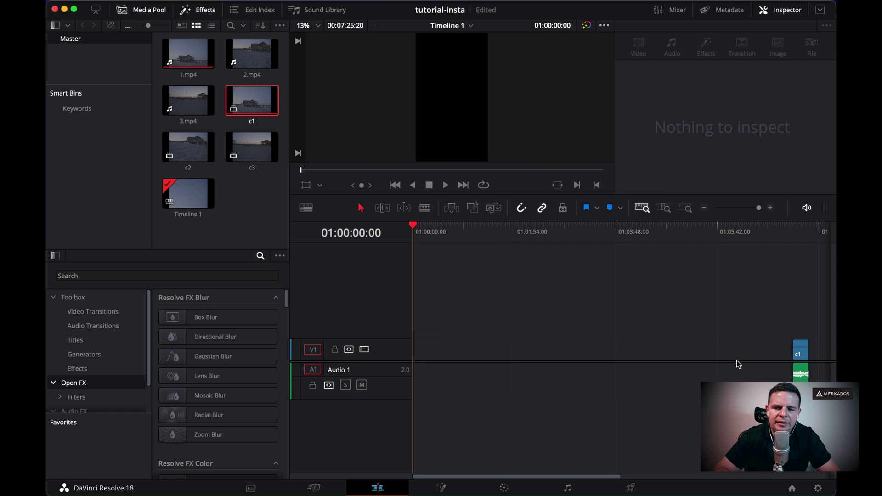
drag(804, 353, 423, 359)
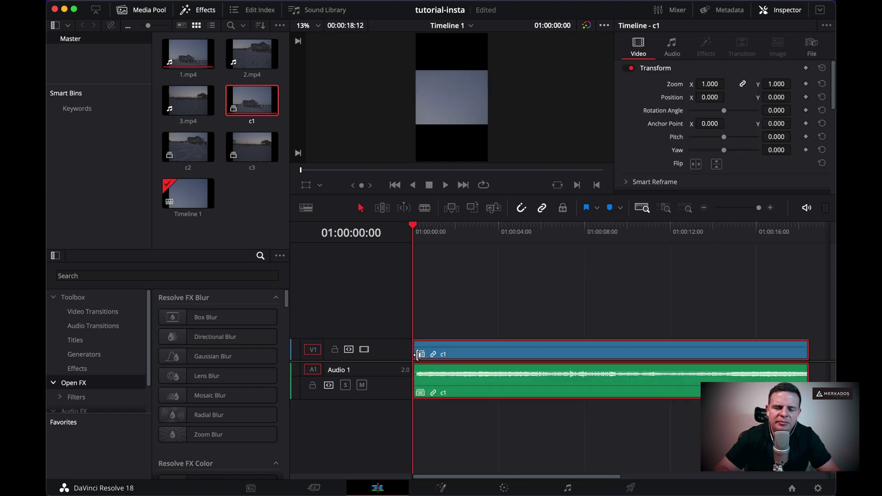
click(189, 147)
drag(188, 147, 418, 338)
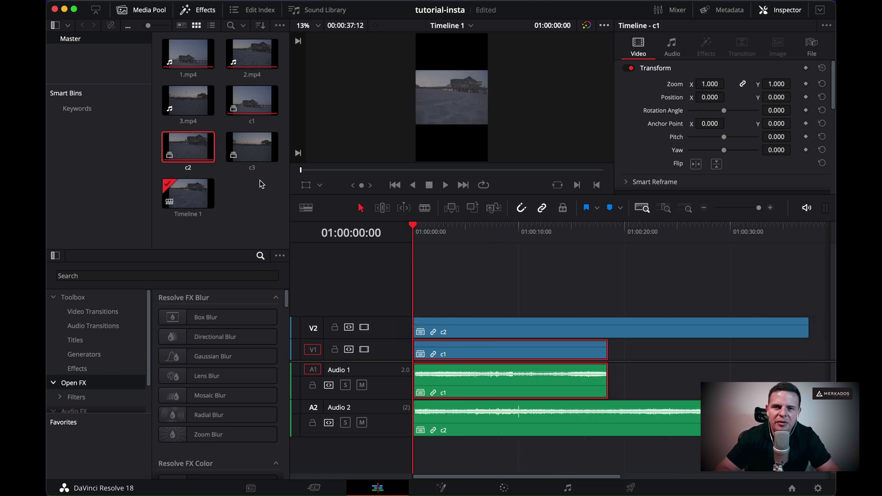
drag(249, 147, 419, 309)
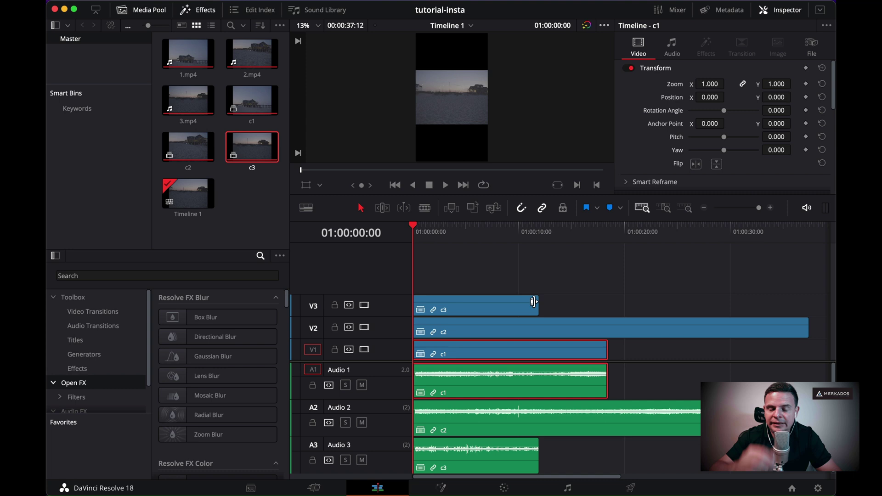
drag(433, 234, 519, 248)
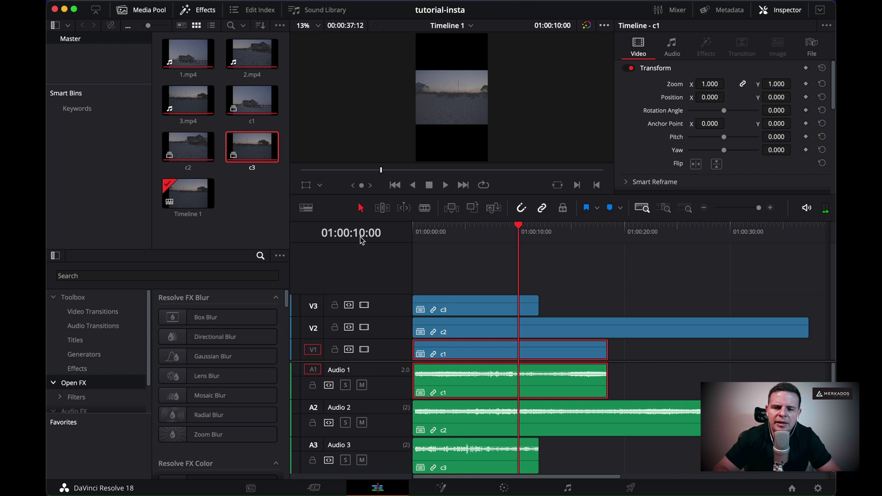
Place a timeline marker at 01:00:10:00, replacing a mistaken marker on c1.
key(m)
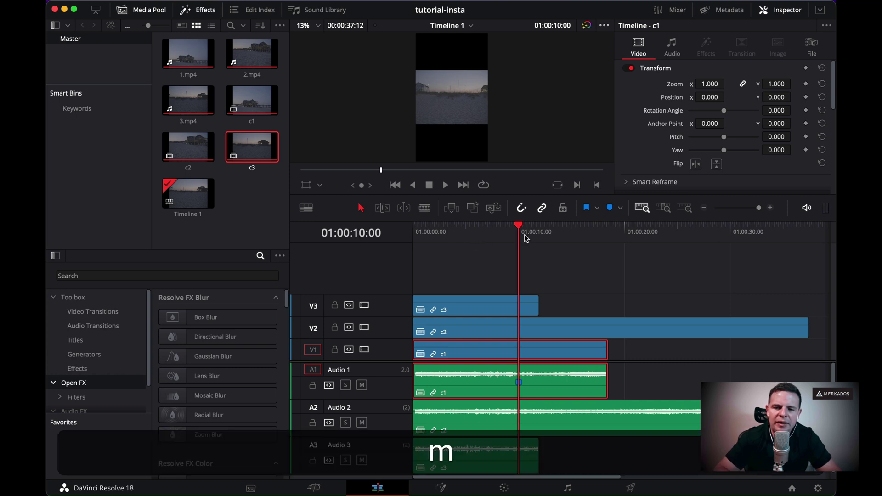
key(m)
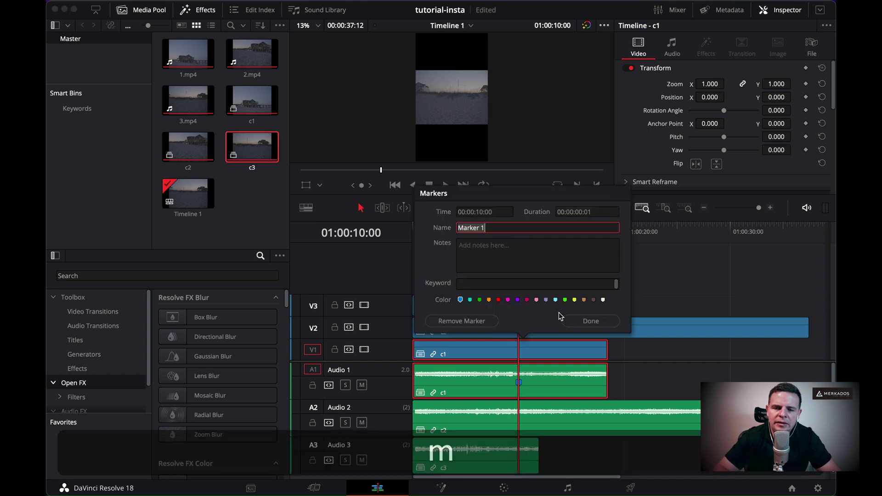
click(585, 321)
drag(507, 241, 505, 241)
key(super+z)
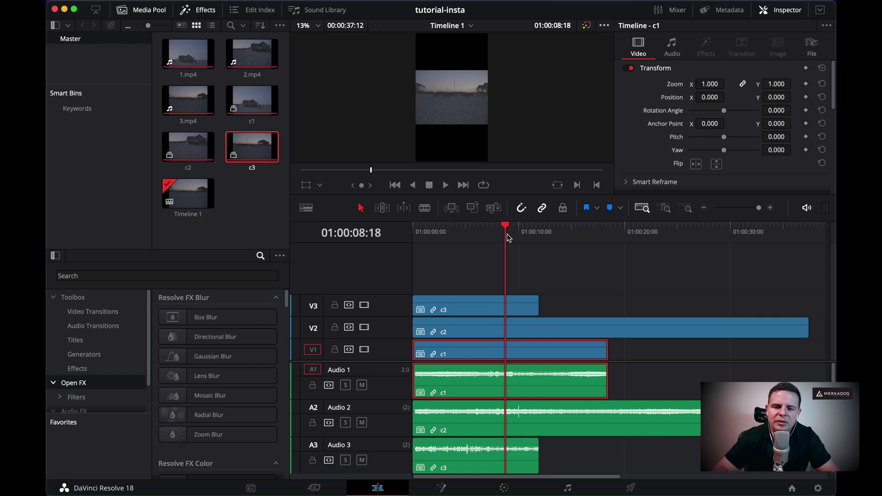
drag(506, 228, 519, 233)
click(527, 265)
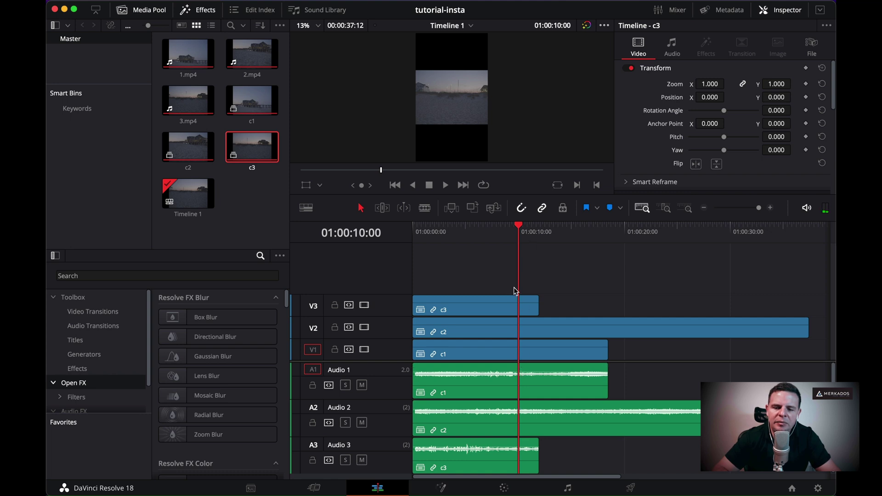
key(m)
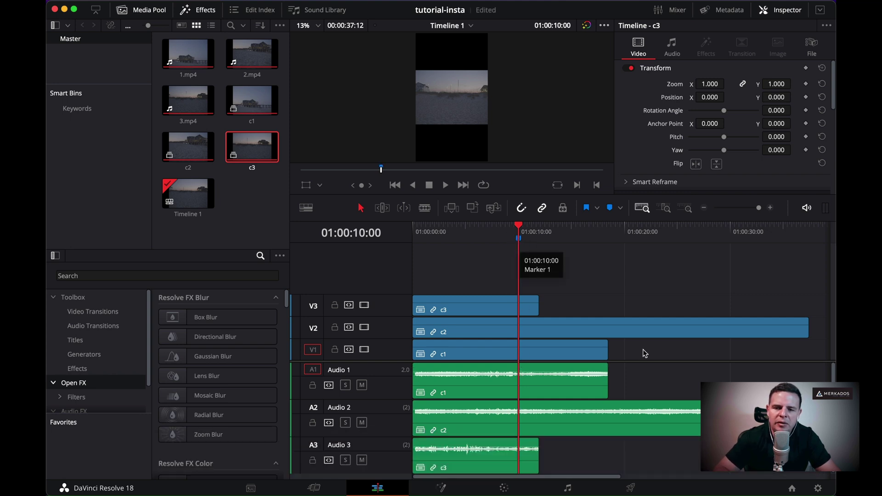
Trim c3, c2 and c1 to end at the 10-second marker and fit the timeline in view.
drag(537, 305, 518, 305)
drag(807, 327, 518, 328)
key(shift+z)
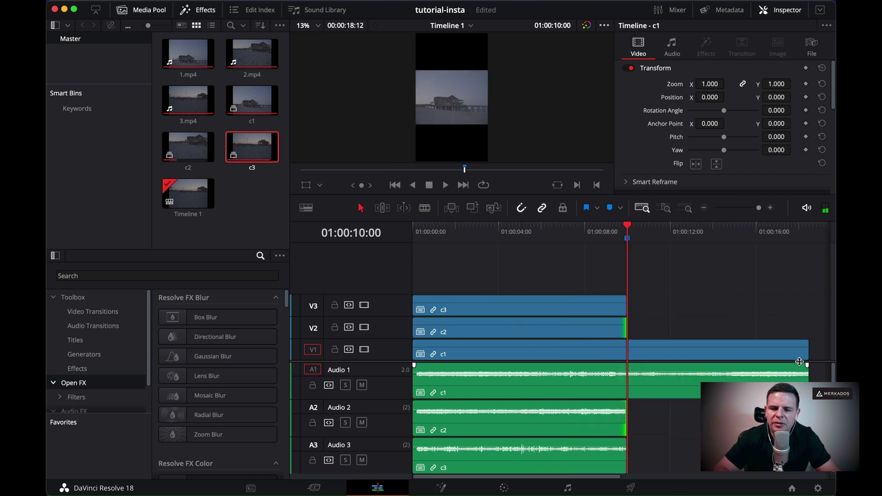
drag(807, 353, 627, 360)
key(shift+z)
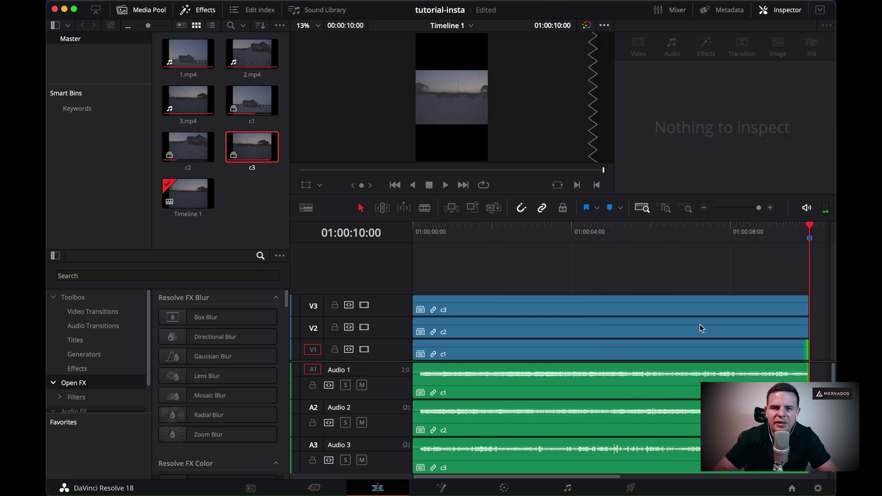
key(super+s)
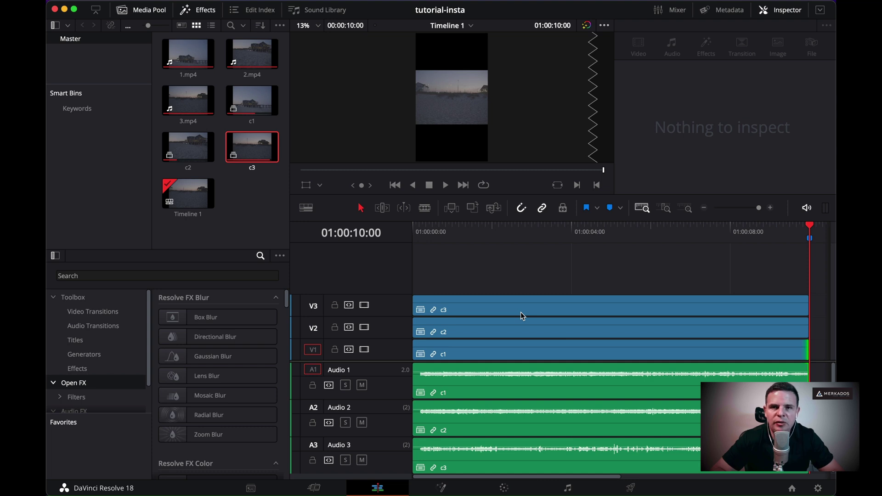
Set c1 to a negative Position Y and raise c3 to Position Y 1173.
click(482, 357)
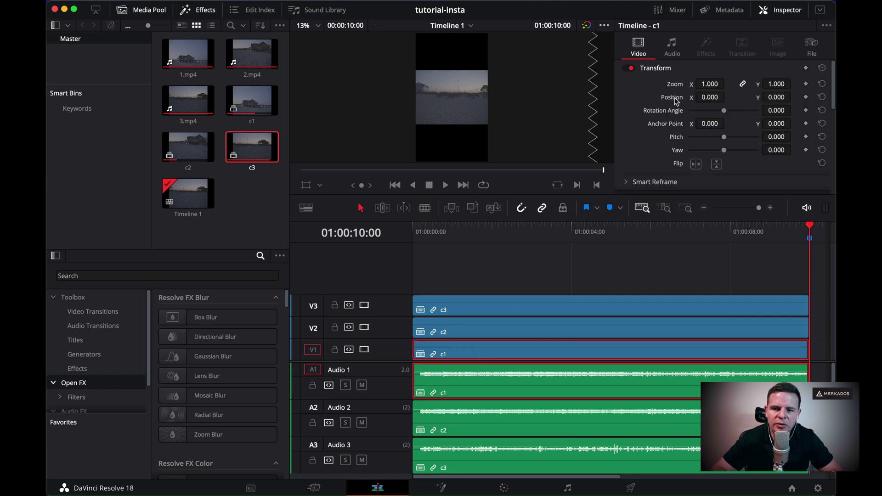
drag(775, 97, 708, 97)
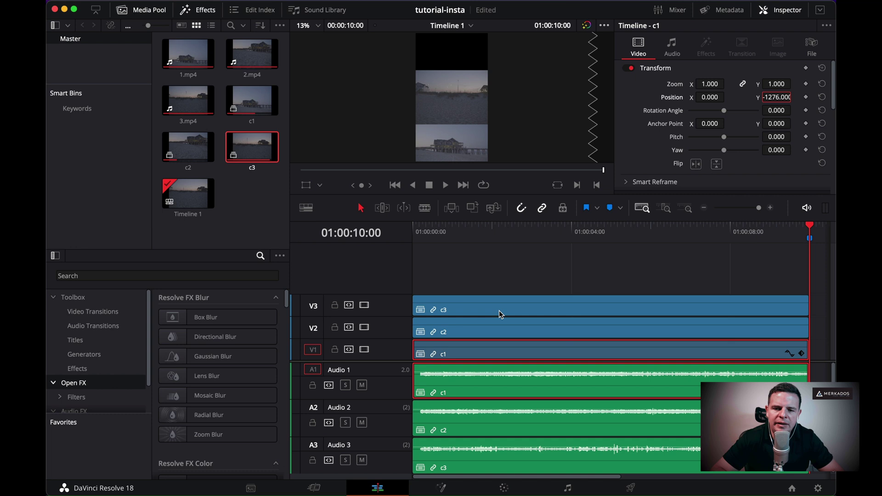
click(501, 312)
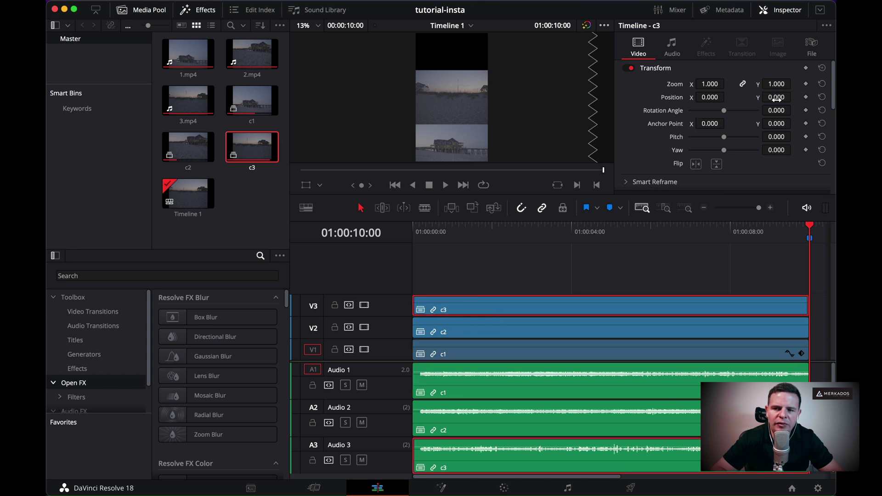
drag(776, 99, 789, 99)
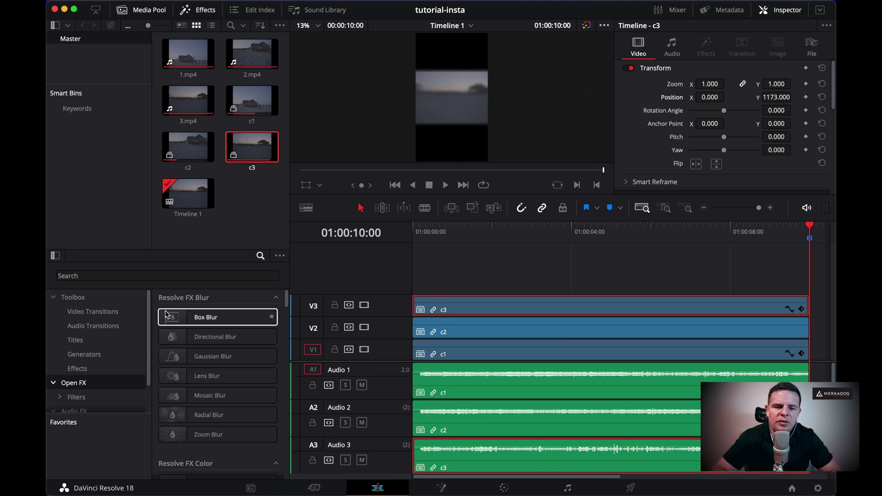
Put an Adjustment Clip on V4 stretched to the end of the timeline.
click(86, 369)
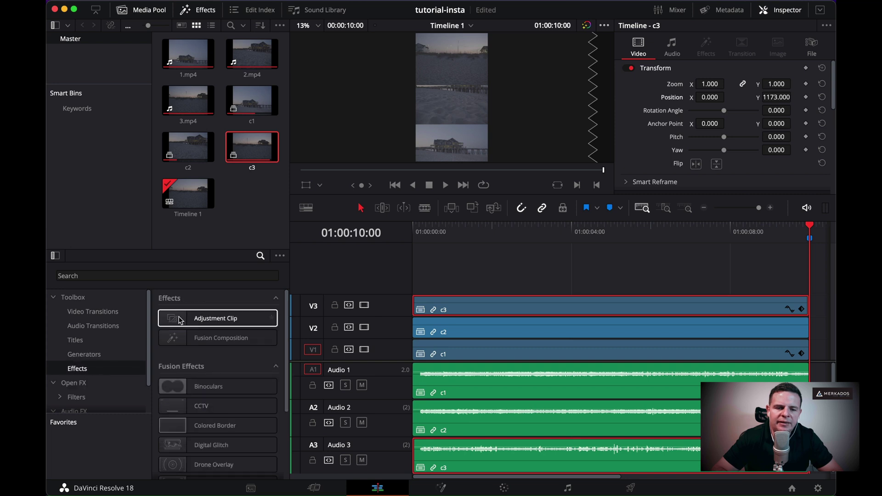
drag(173, 317, 441, 276)
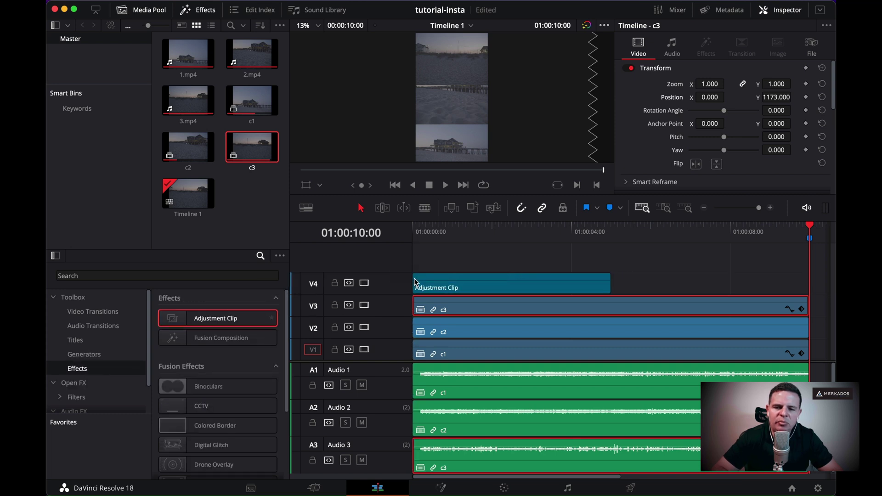
drag(606, 284, 807, 285)
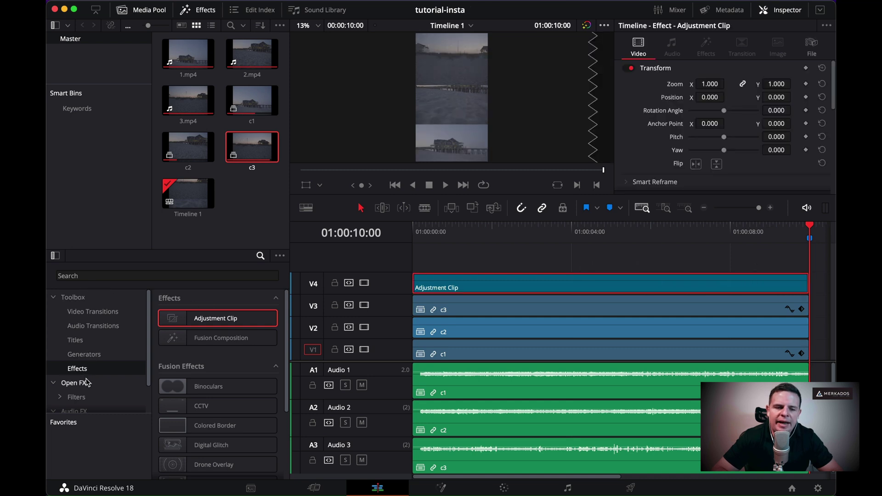
Apply the Open FX Grid effect to the adjustment clip.
click(87, 382)
click(89, 276)
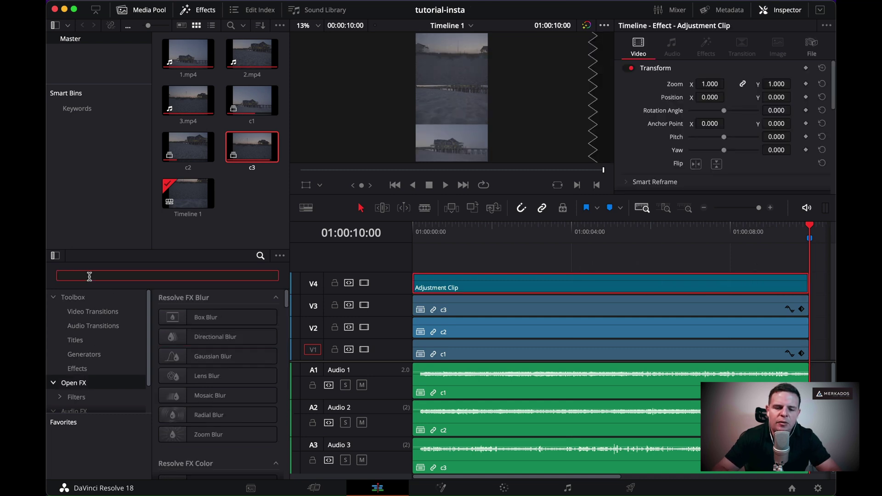
text(grid)
drag(174, 317, 456, 284)
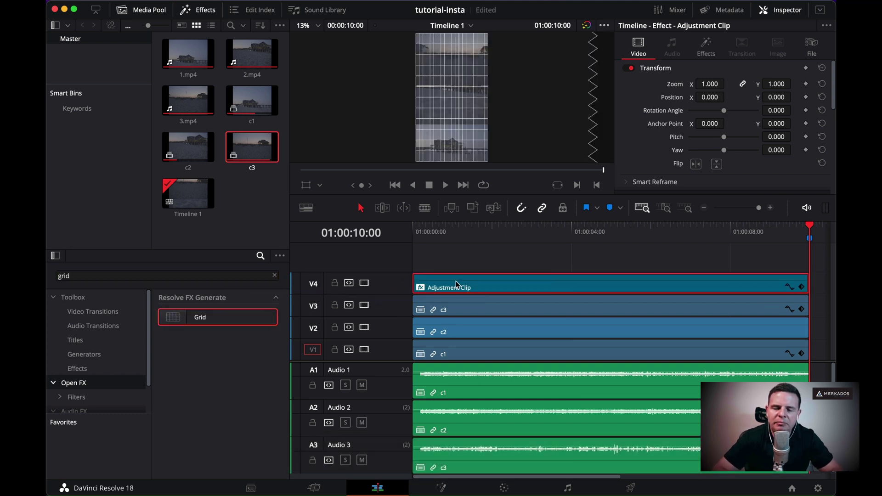
Set the Grid to Row Cells 3, Column Cells 1 and Major Line Spacing 0.
click(706, 48)
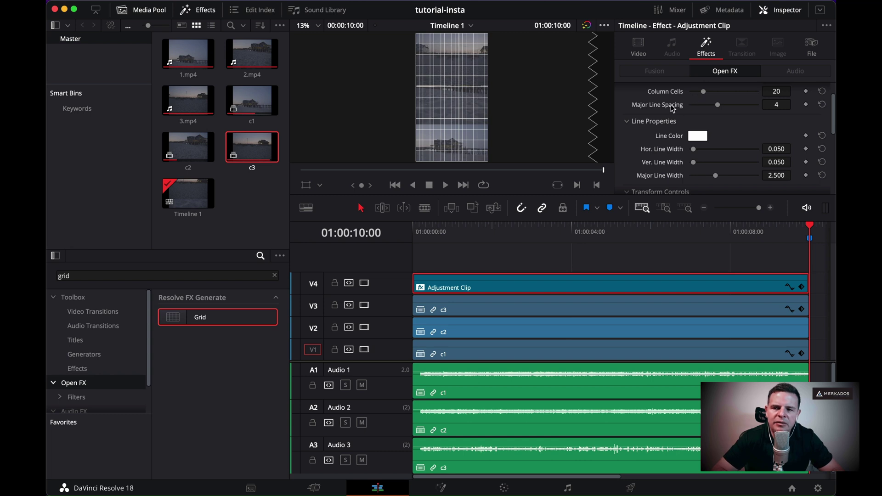
scroll(671, 104, up, 2)
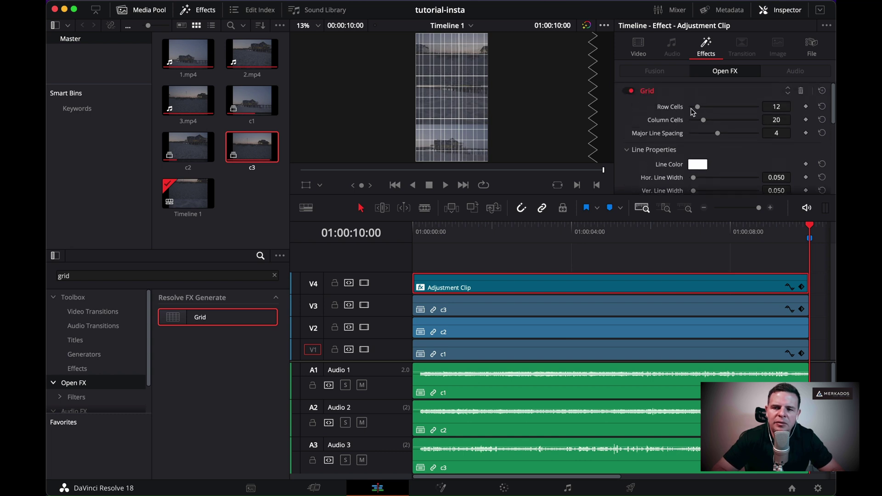
double_click(779, 107)
text(3)
key(Return)
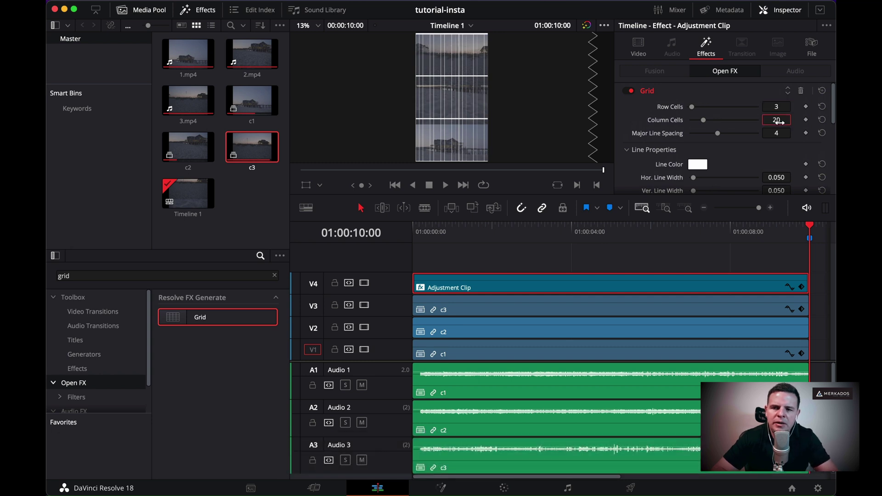
double_click(777, 121)
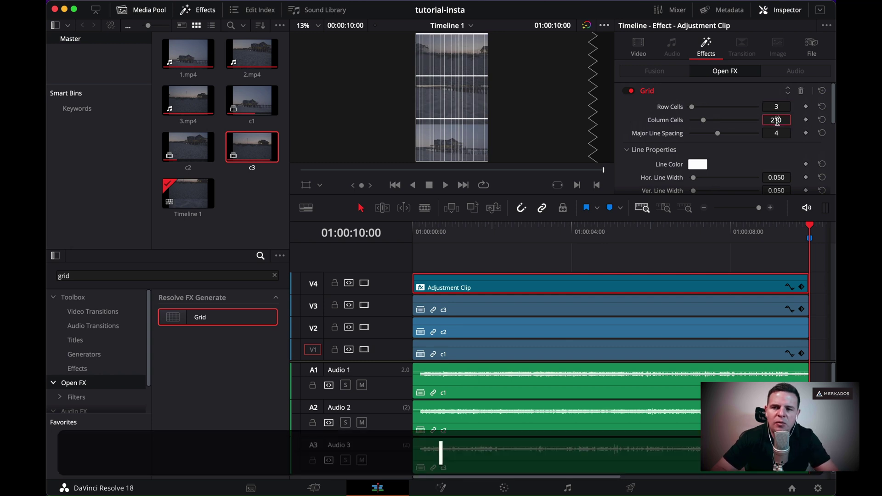
key(BackSpace)
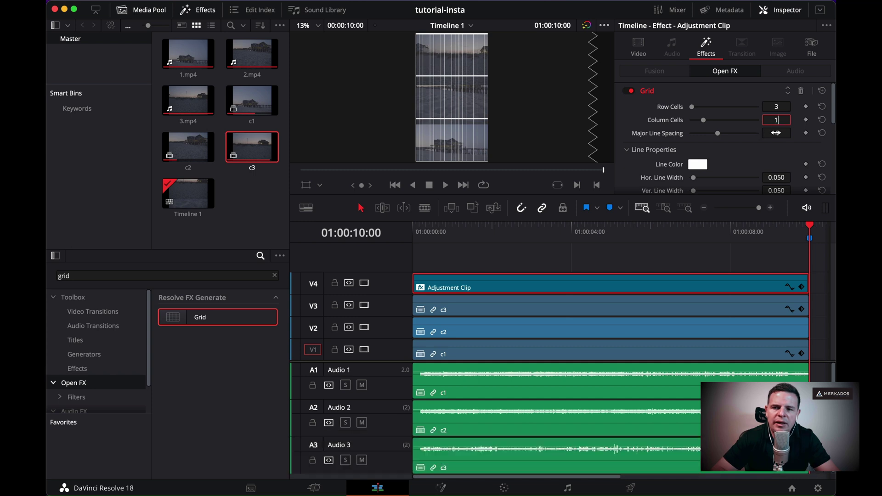
key(Return)
double_click(778, 133)
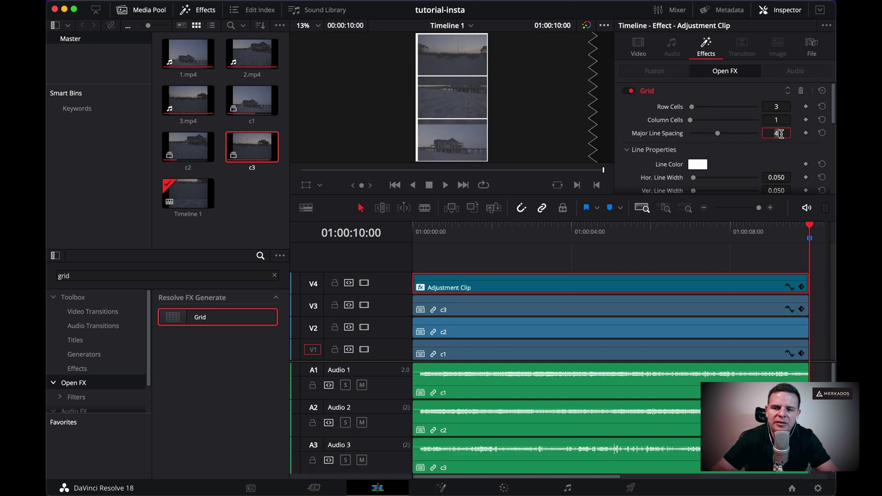
text(1)
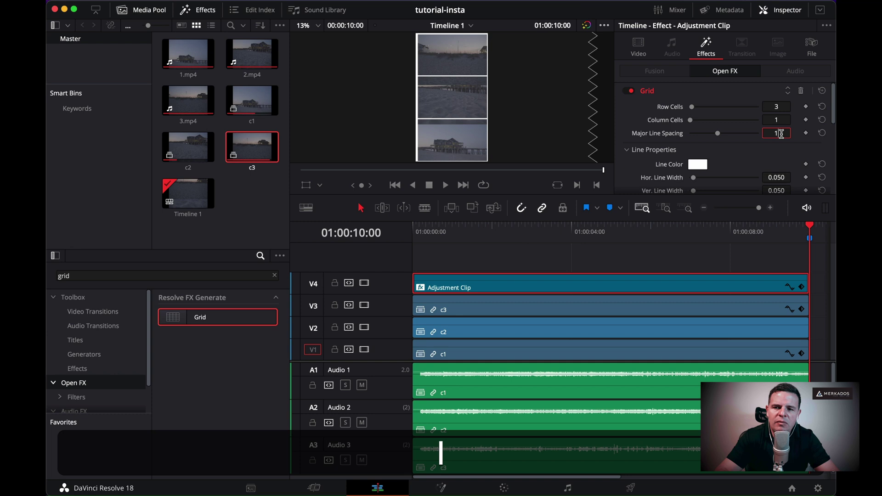
text(0)
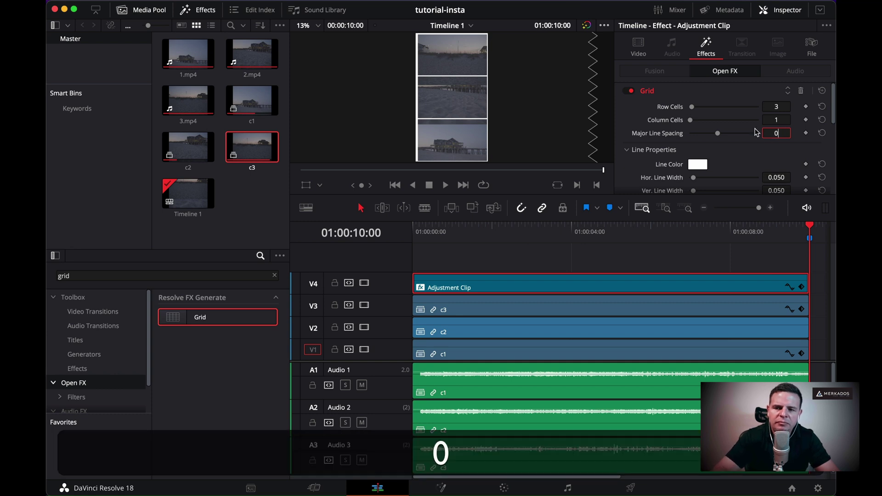
key(Return)
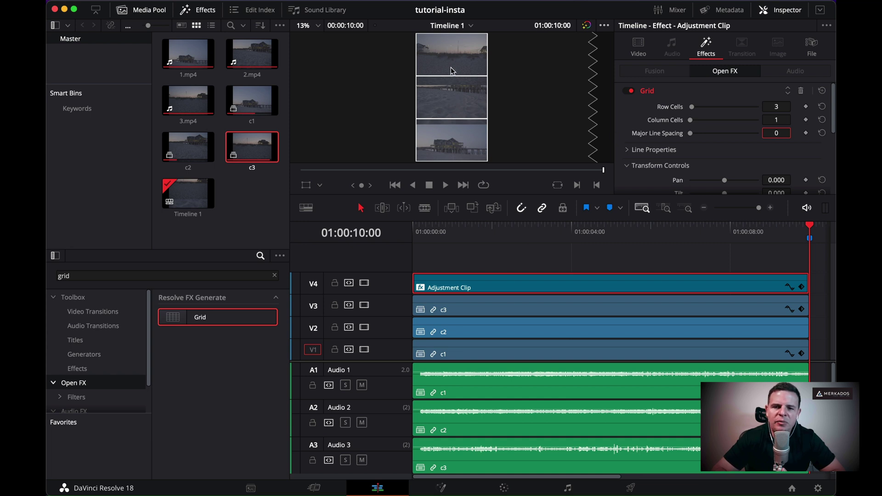
Widen the grid's horizontal and vertical line widths to 0.062.
scroll(639, 132, down, 4)
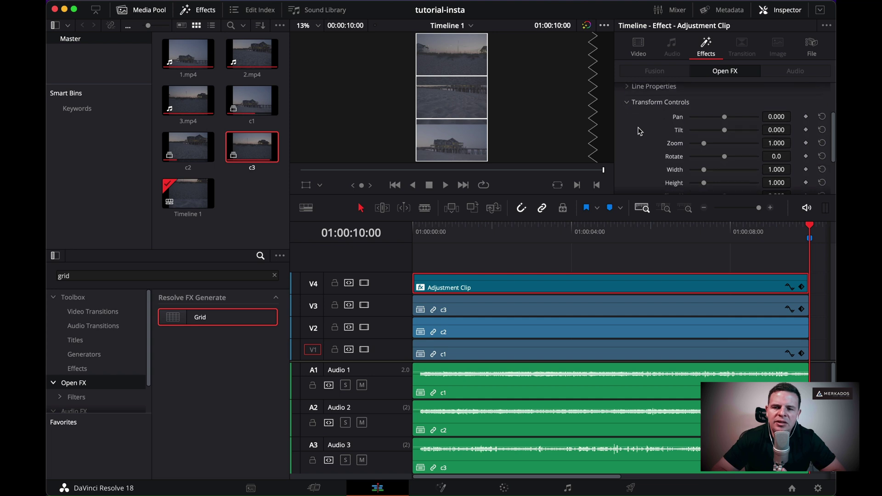
scroll(639, 129, up, 3)
click(627, 115)
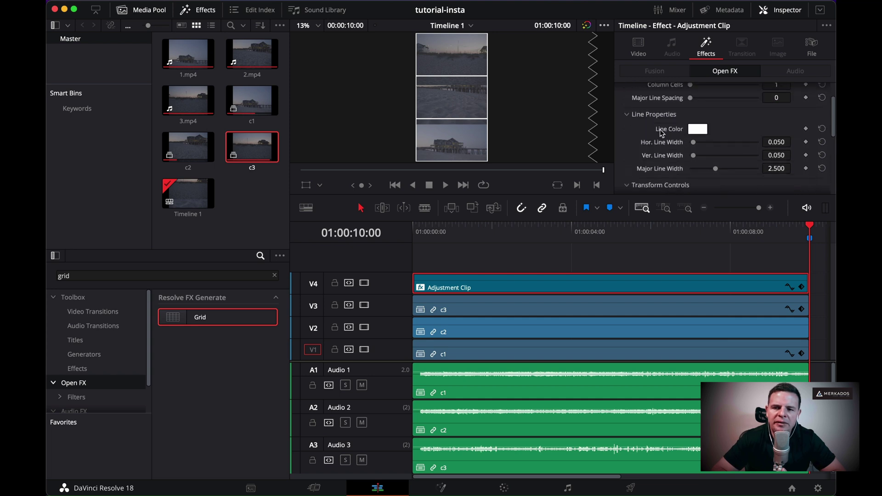
drag(696, 144, 695, 146)
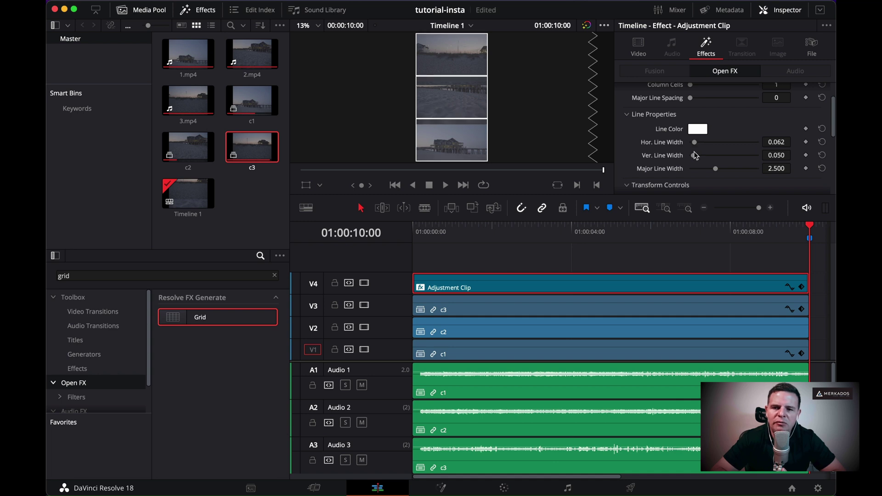
drag(696, 159, 696, 159)
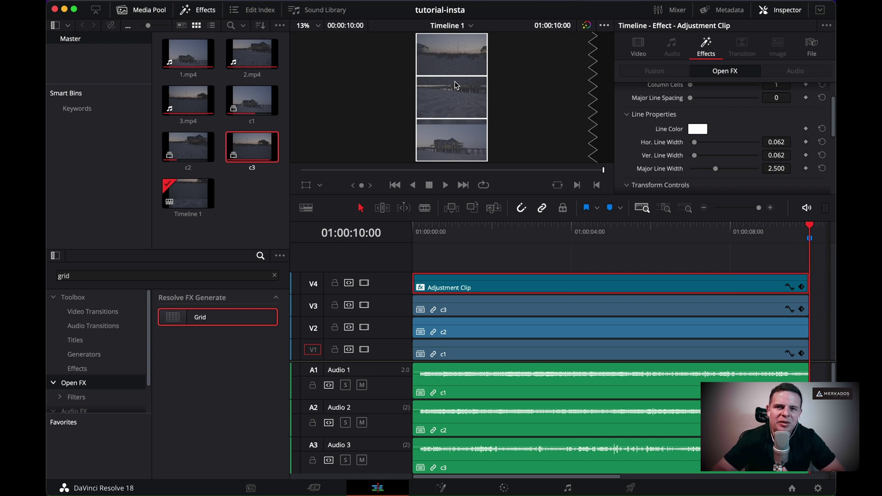
Change the grid line colour to black (000000).
click(702, 130)
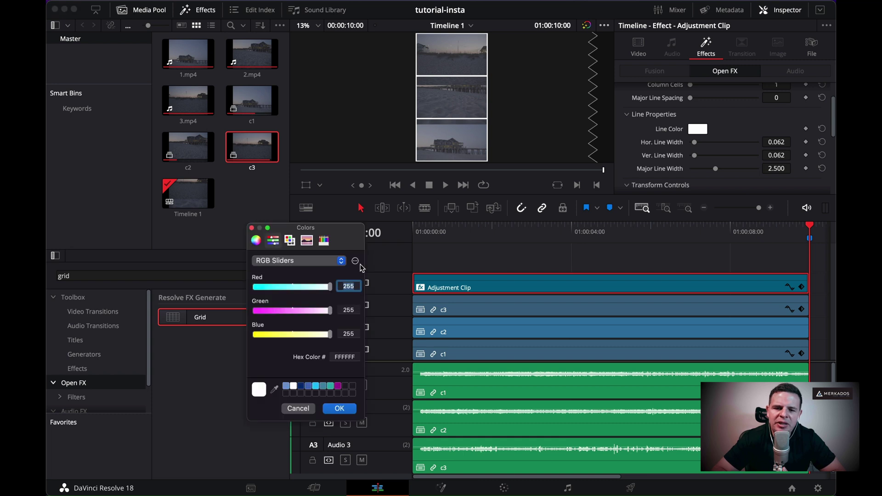
drag(301, 287, 247, 339)
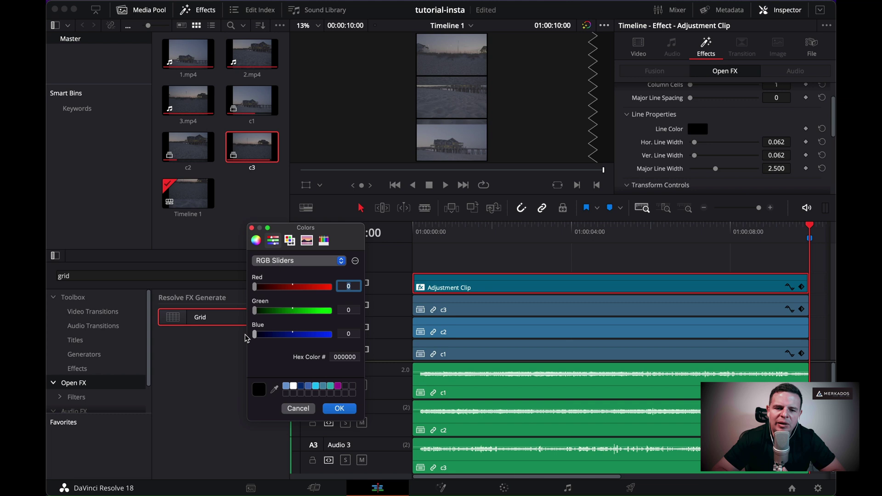
click(446, 104)
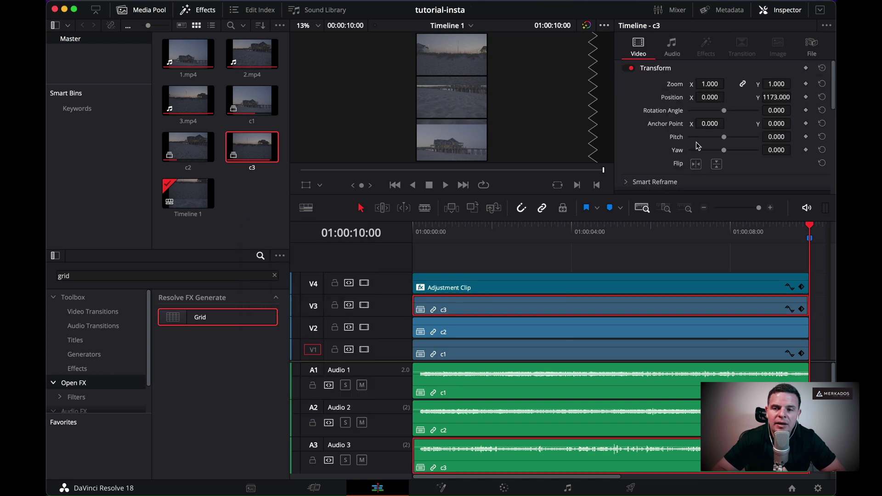
Crop the bottoms of c3 and c2, crop c1's top to 1172.5, and save the project.
scroll(647, 146, down, 2)
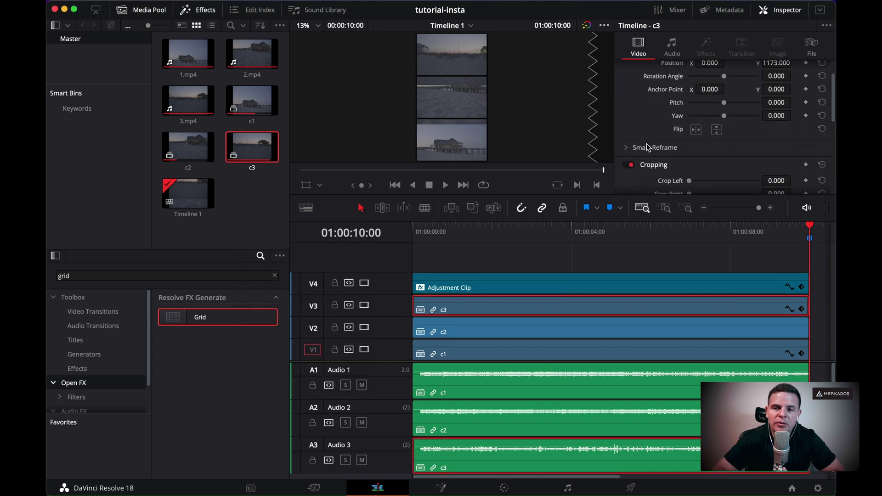
scroll(647, 146, down, 4)
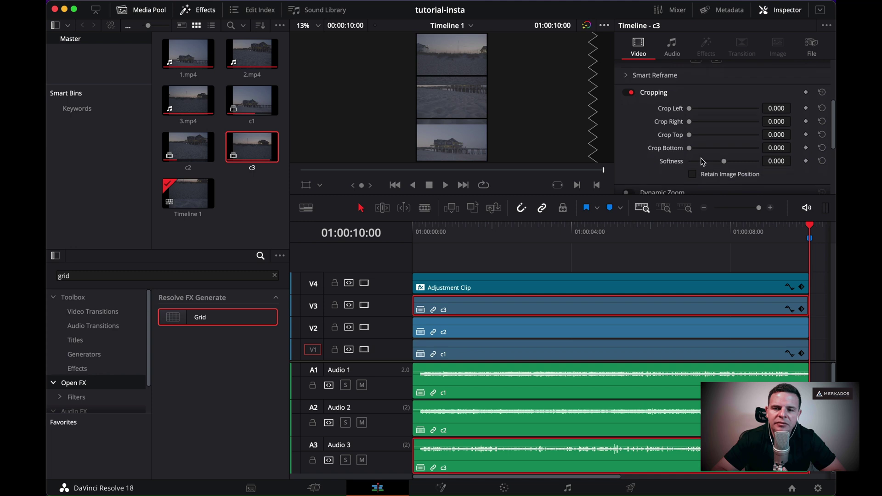
drag(689, 147, 716, 156)
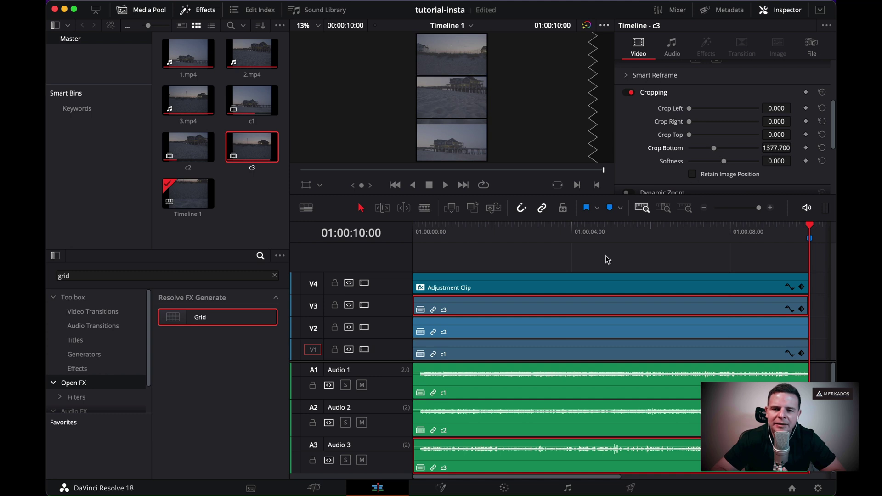
click(508, 335)
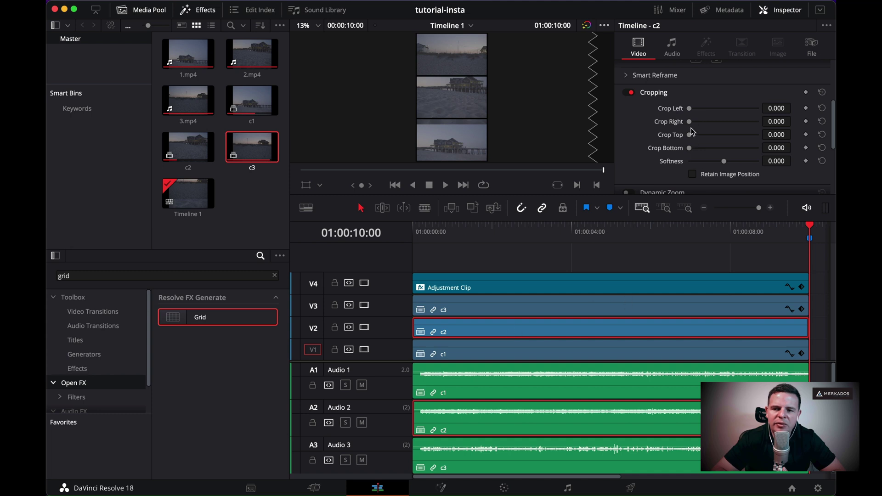
drag(689, 148, 711, 148)
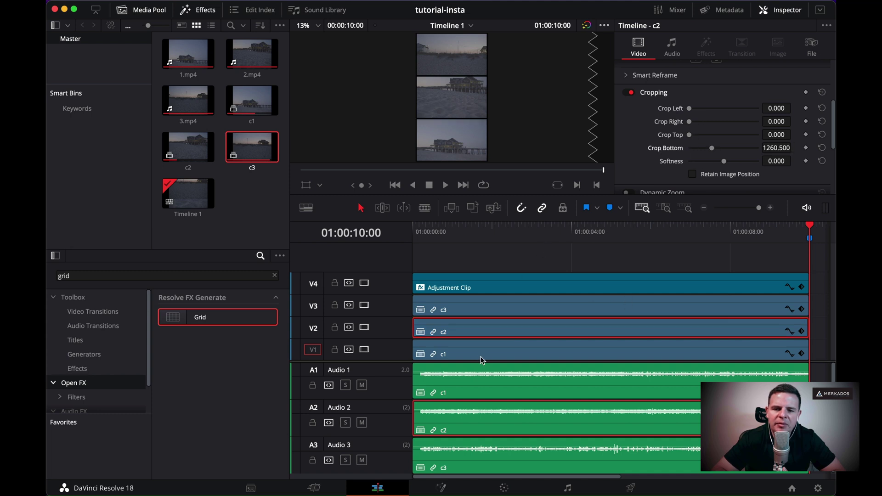
click(495, 356)
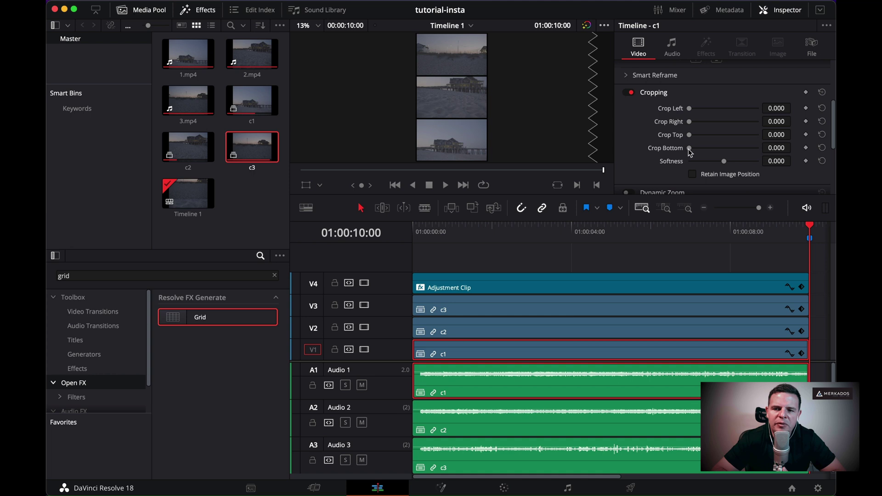
drag(689, 135, 712, 143)
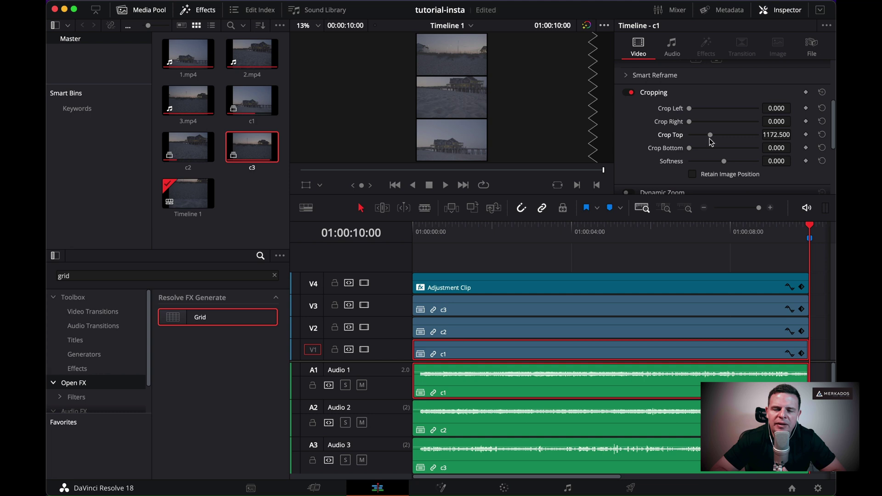
key(super+s)
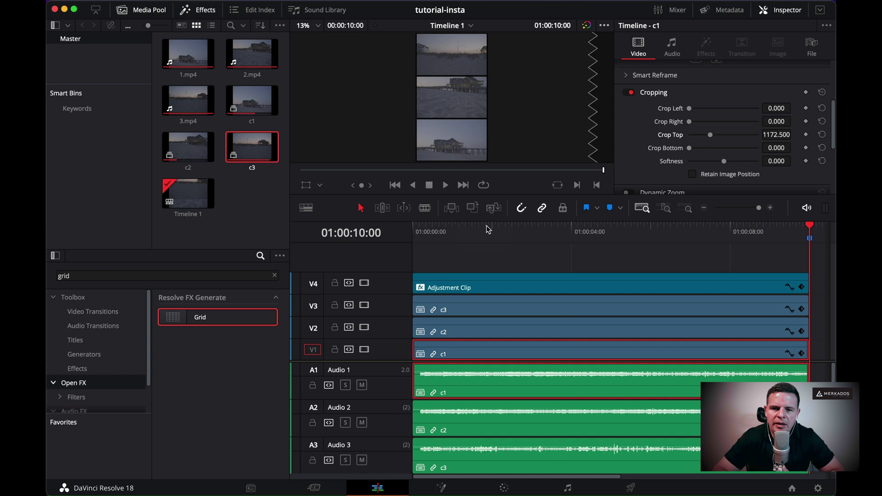
key(super+f)
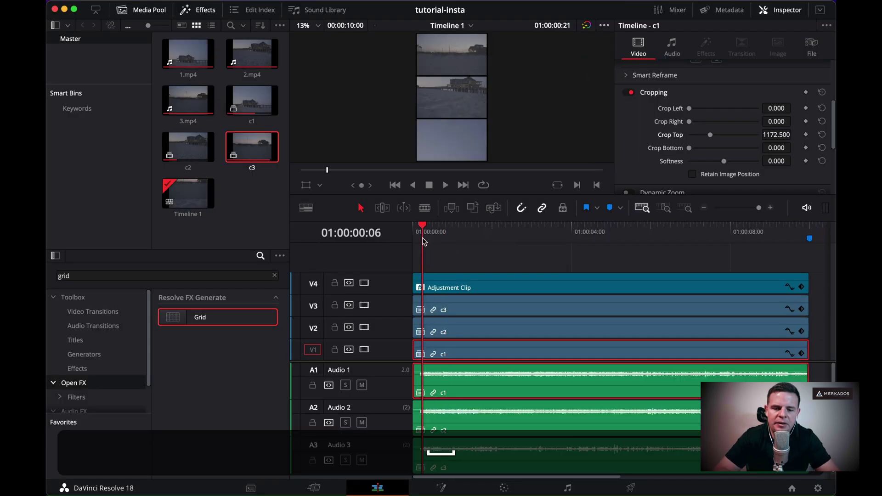
key(space)
key(super+f)
key(space)
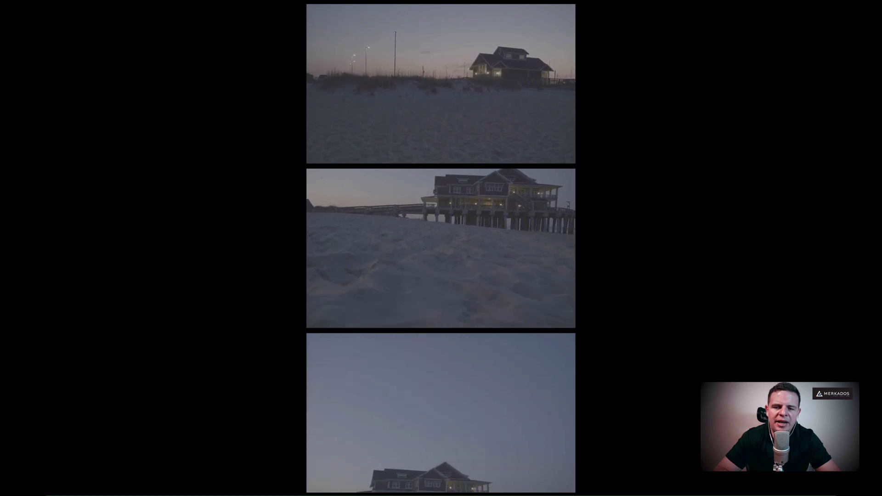
key(space)
key(super+f)
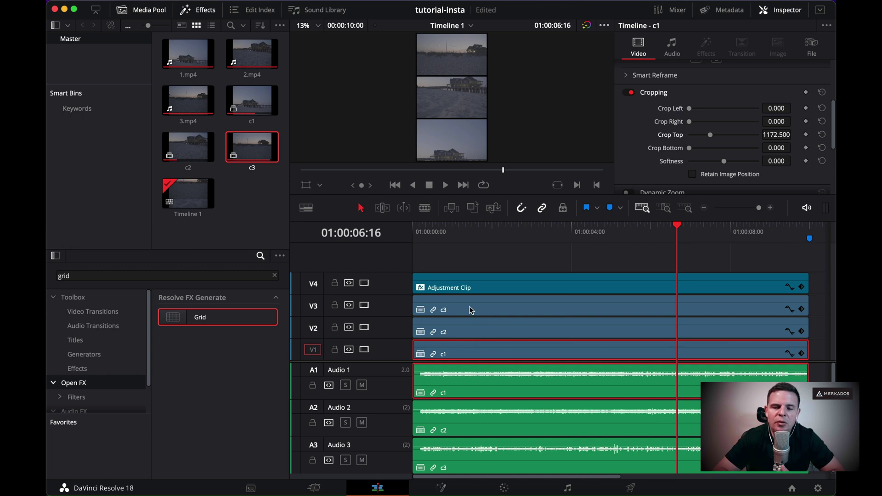
Turn on stacked timeline tabs, open compound clip c1 in its own tab, and return to Timeline 1.
click(307, 209)
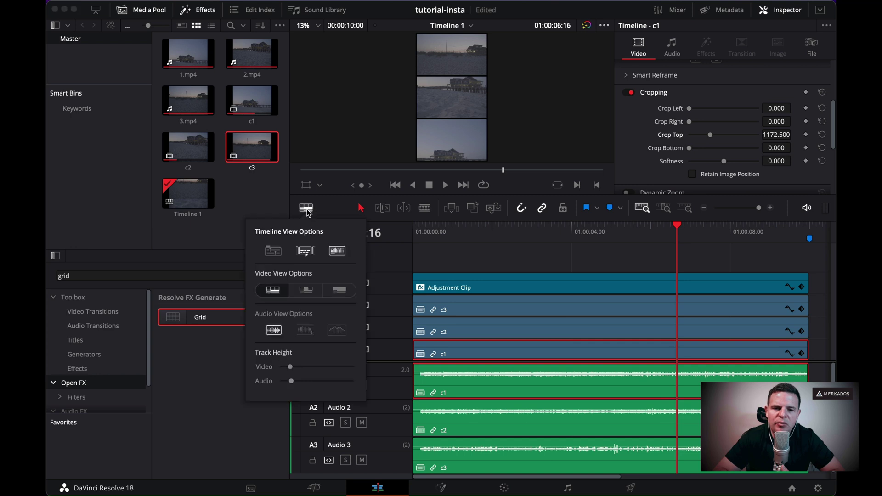
click(274, 256)
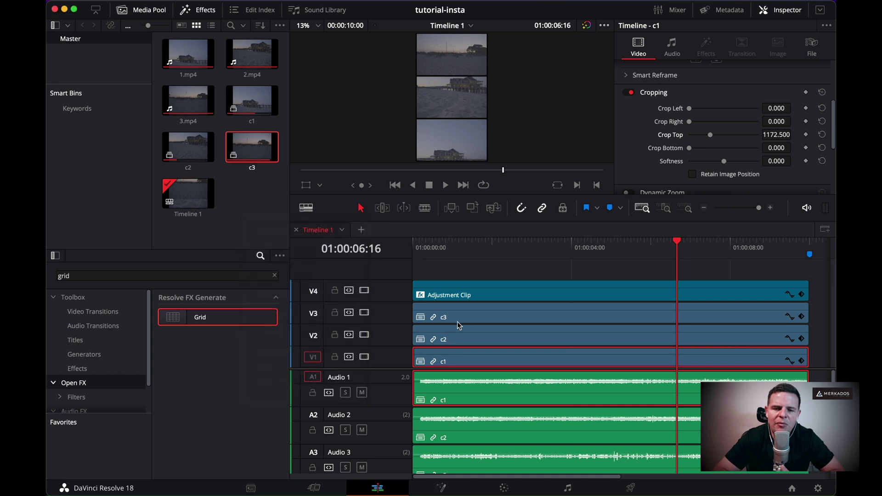
right_click(455, 360)
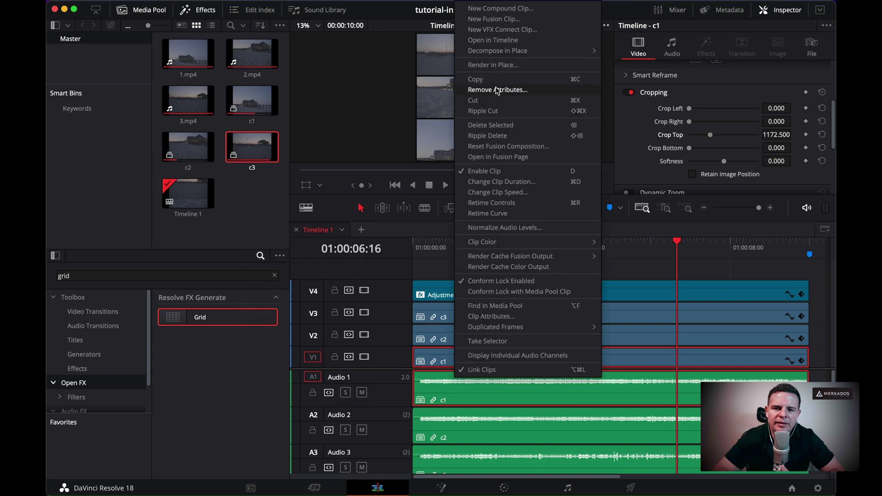
click(506, 45)
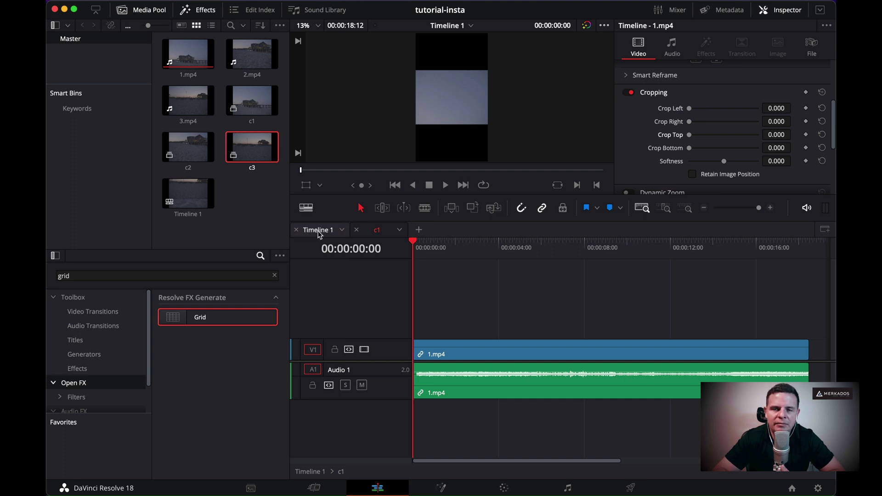
click(319, 235)
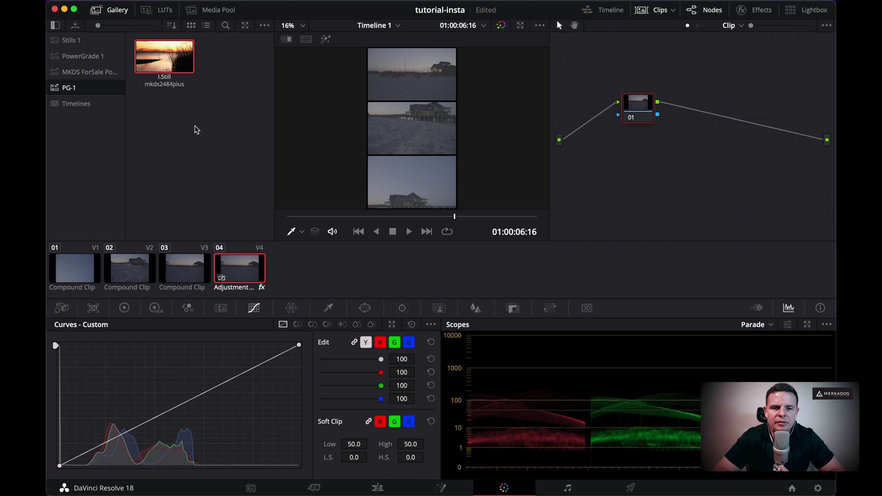
Apply the mkds2484plus gallery still's grade to the adjustment clip and preview it full screen.
click(195, 129)
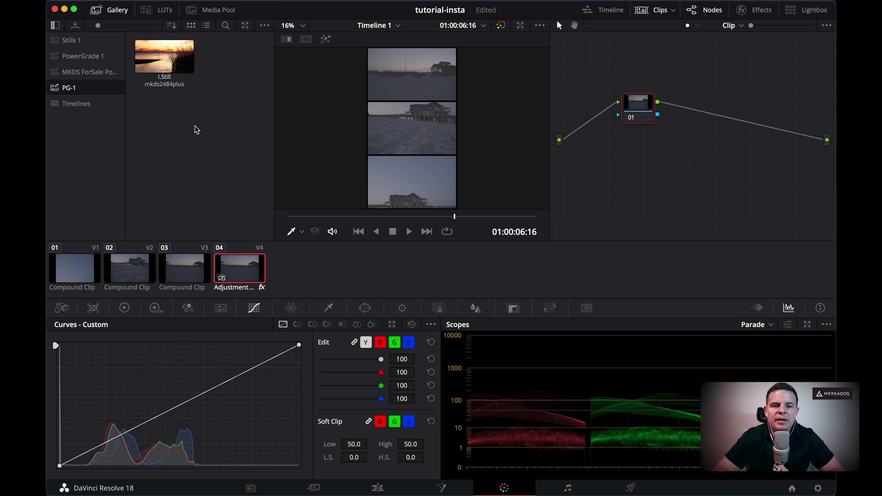
right_click(168, 68)
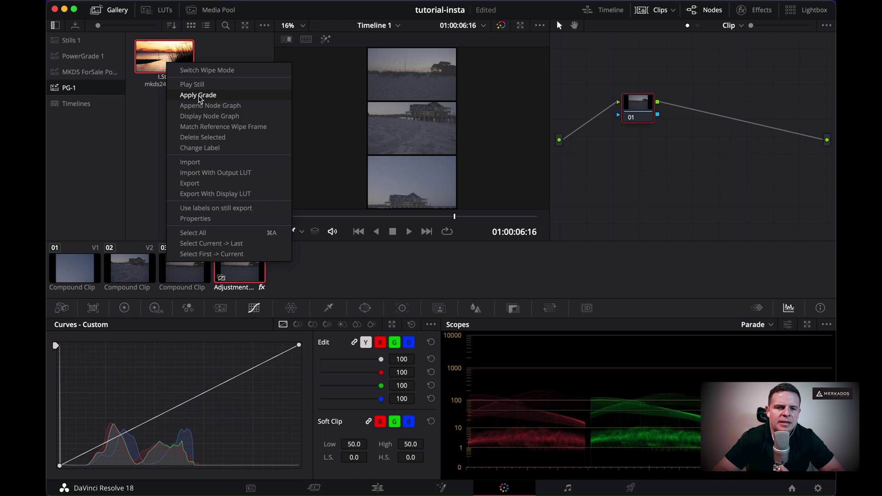
click(200, 95)
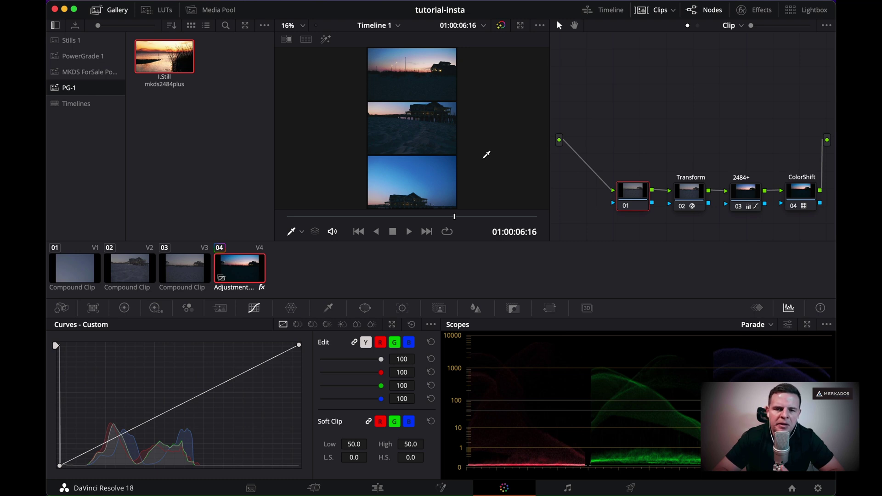
key(super+f)
key(super+space)
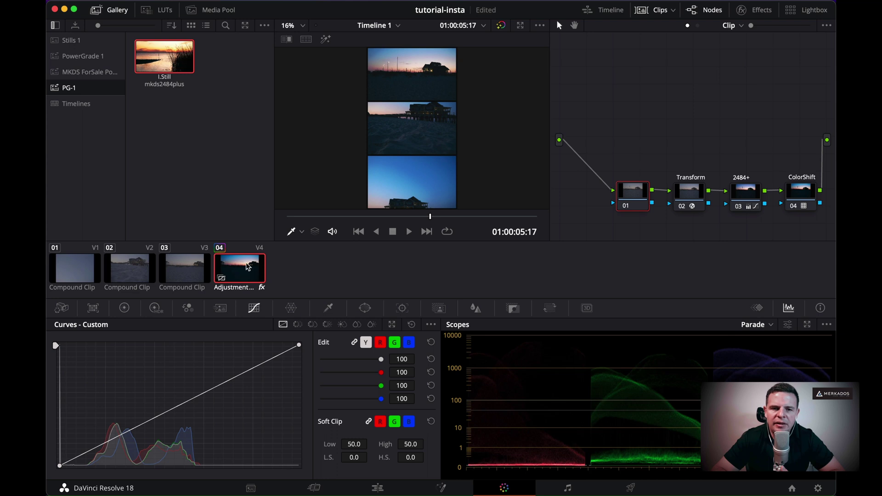
Reset the adjustment clip's grades and nodes, then apply the still's grade to compound clips 01, 02 and 03.
right_click(631, 128)
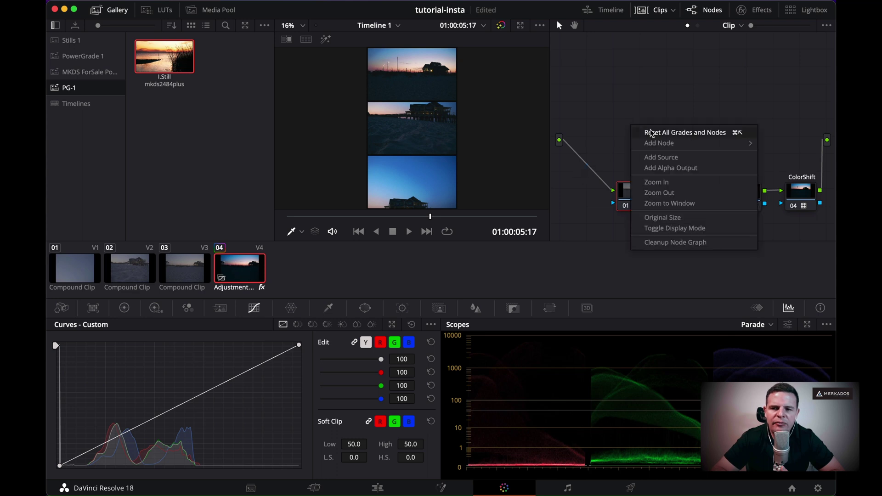
click(652, 131)
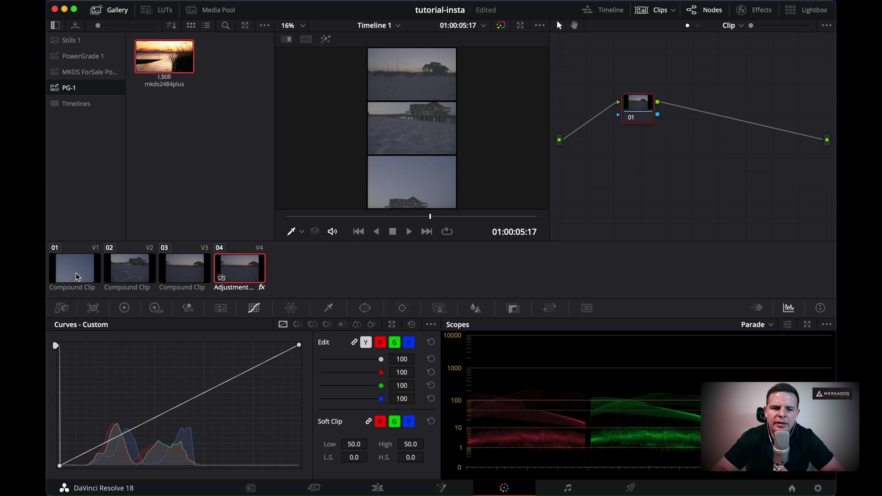
click(78, 276)
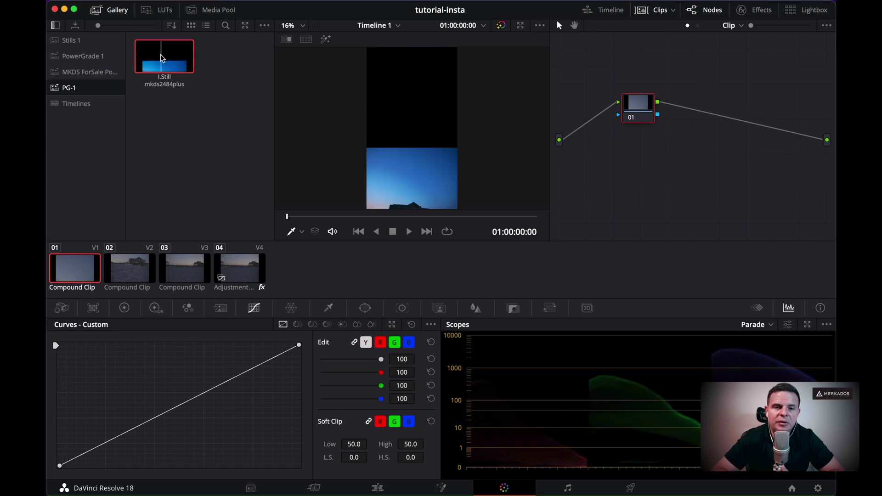
right_click(150, 75)
click(191, 87)
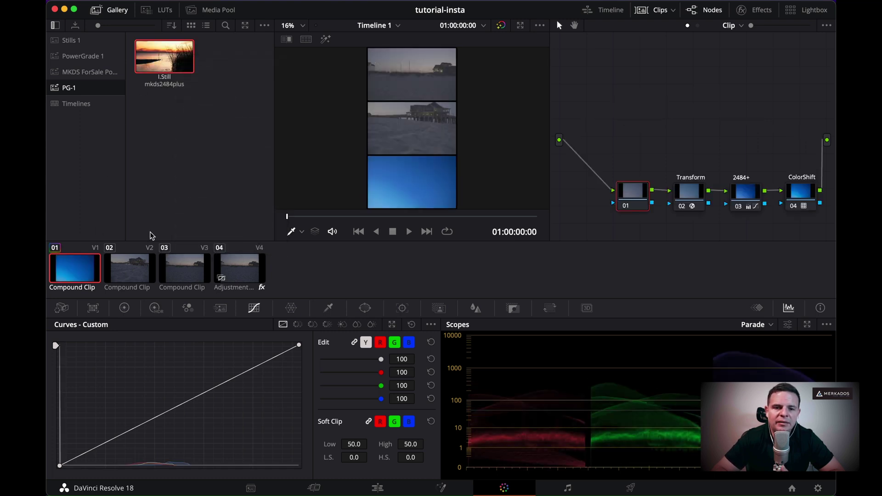
click(130, 268)
right_click(184, 58)
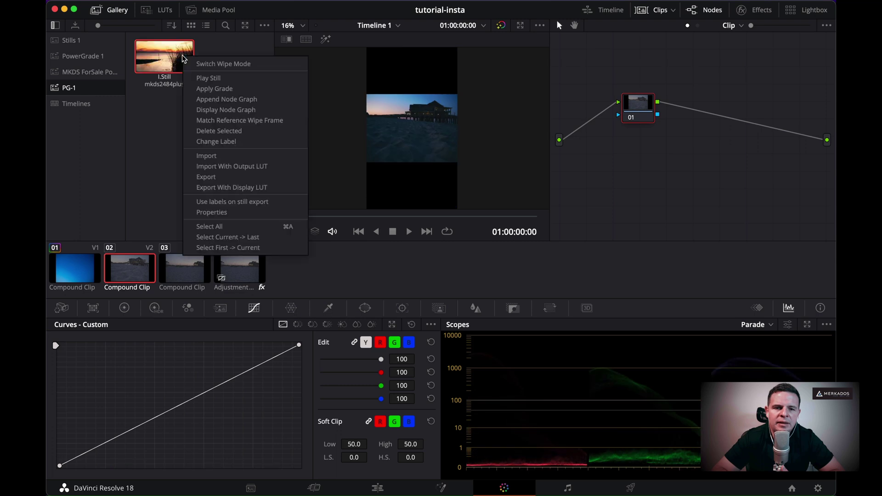
click(213, 88)
click(187, 268)
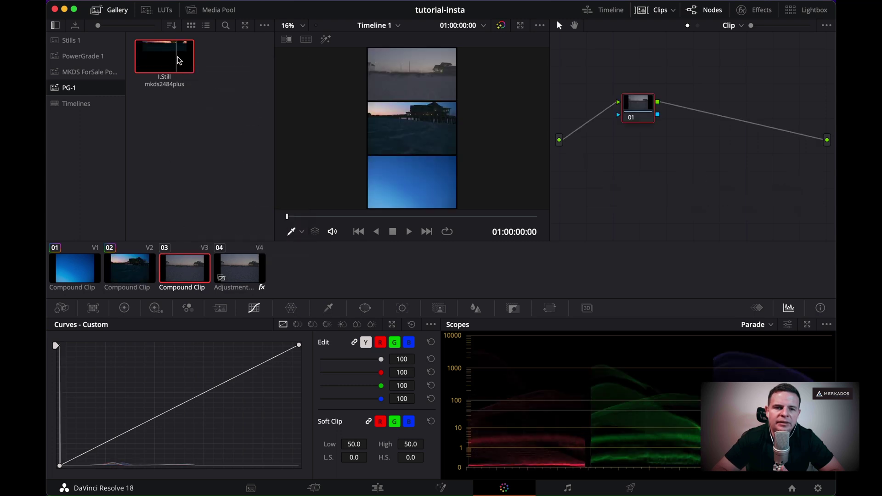
right_click(174, 58)
click(205, 89)
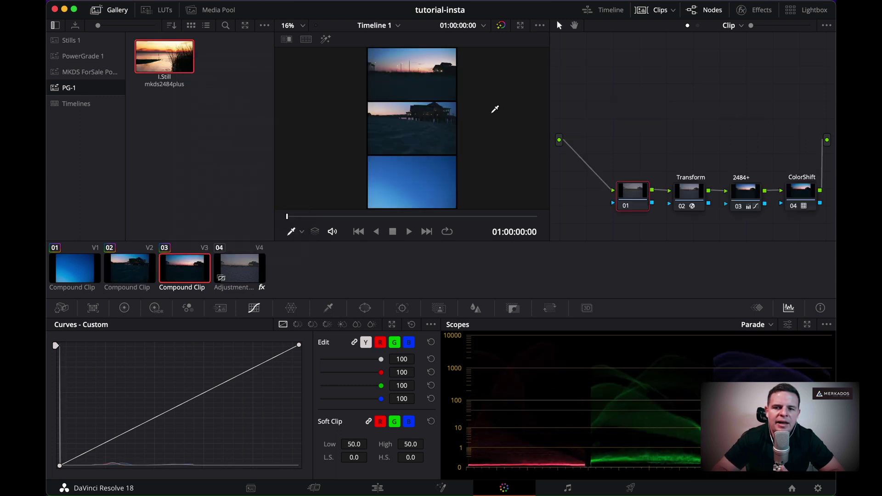
Add a curve point on clip 01, then raise the red-channel shadows of clip 02.
click(92, 266)
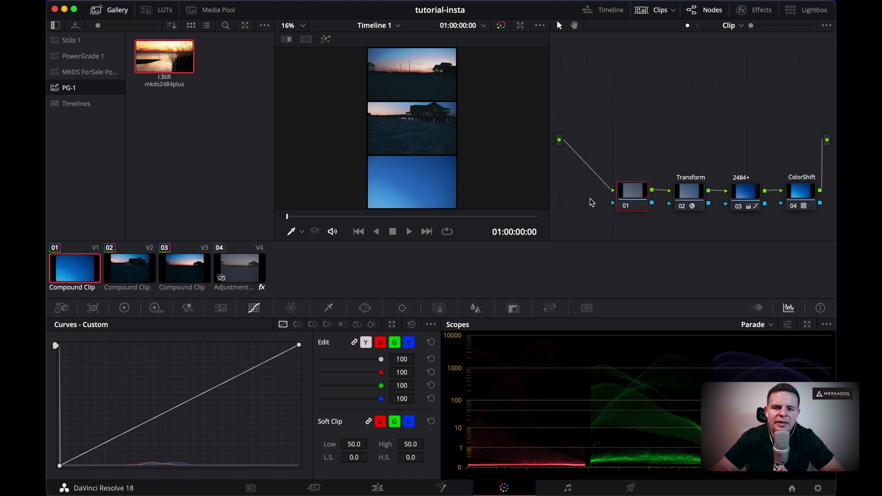
drag(627, 190, 615, 155)
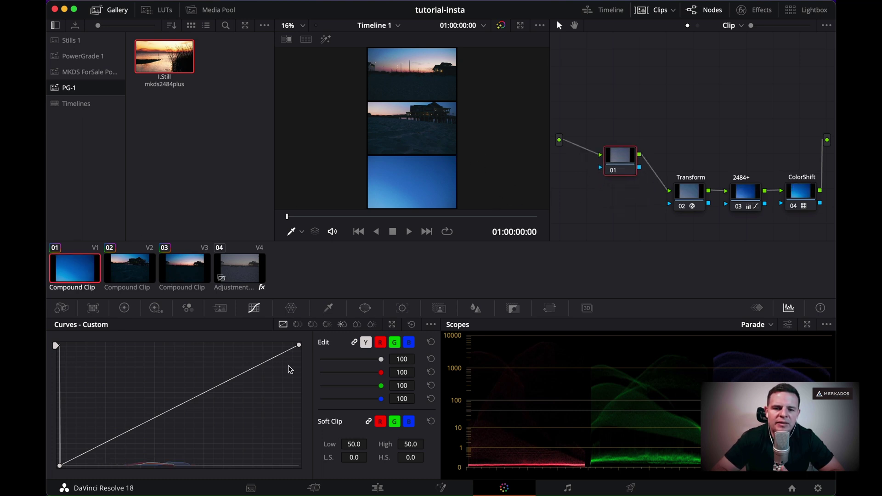
drag(169, 415, 166, 399)
key(Down)
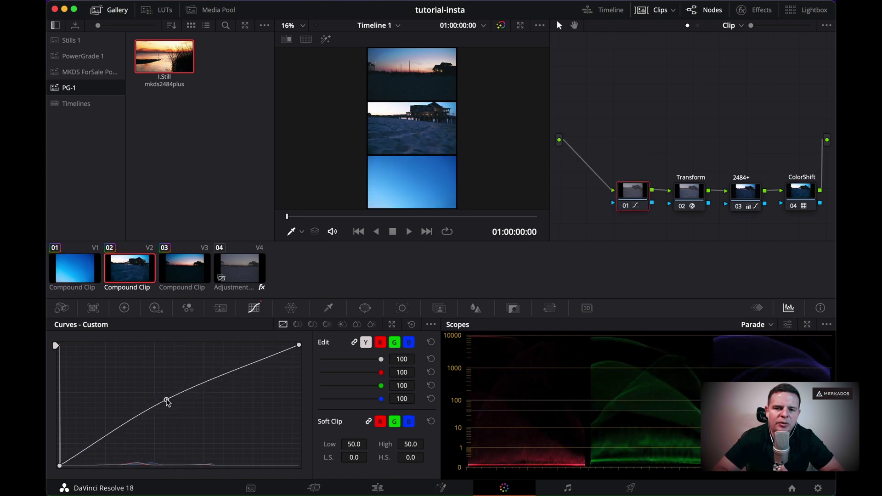
click(91, 440)
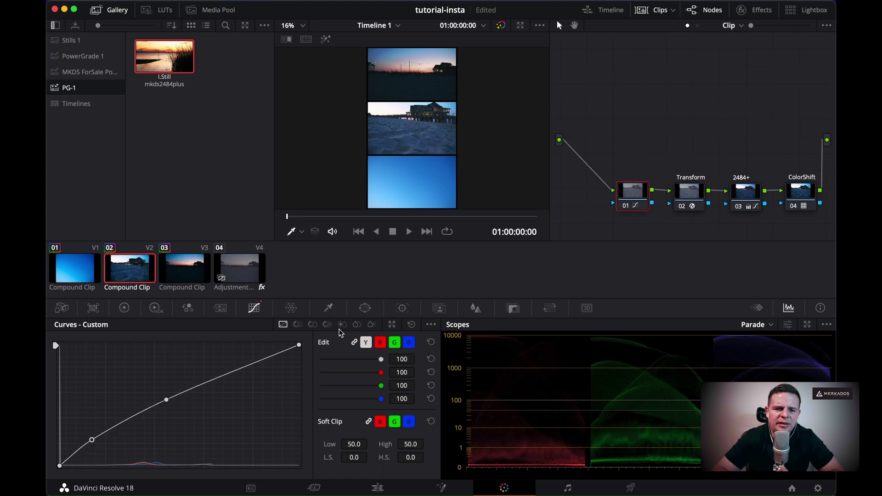
click(380, 342)
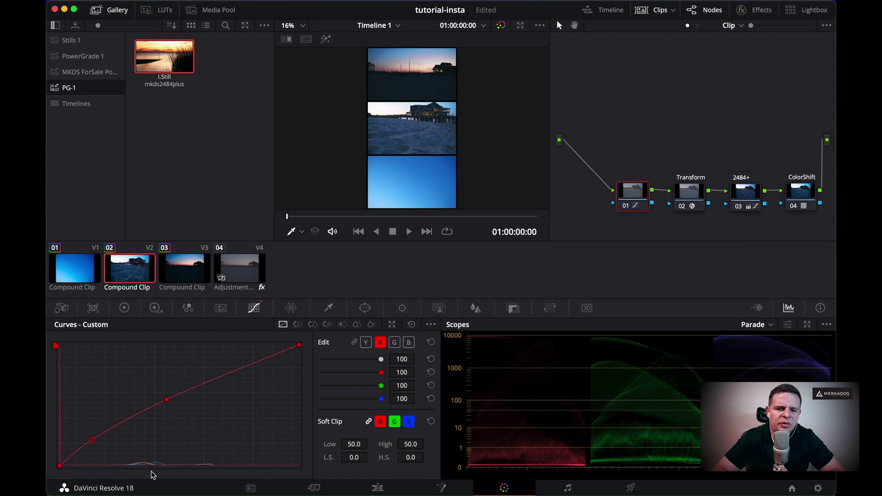
drag(62, 467, 93, 437)
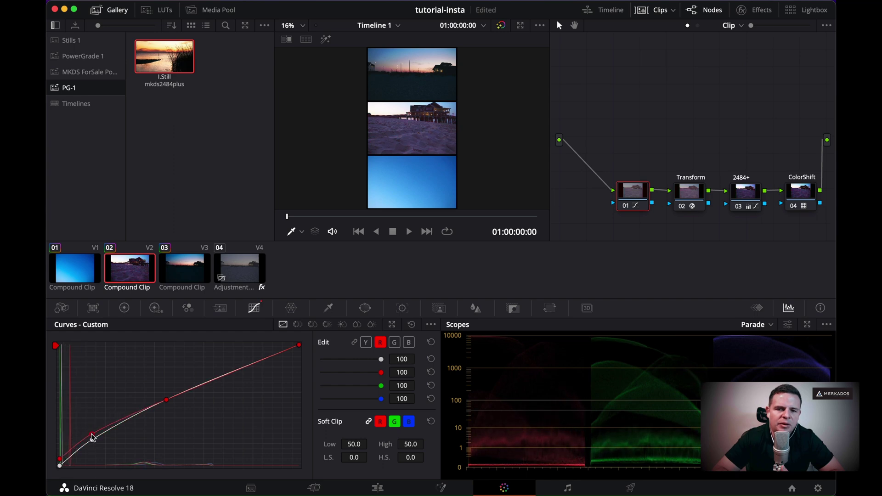
Brighten clip 03 by lifting its green midtones and its luma curve.
click(184, 277)
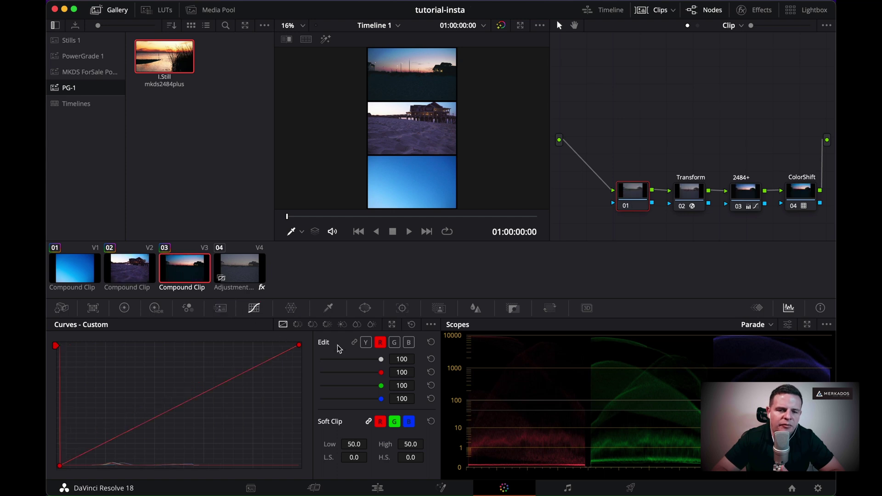
click(395, 343)
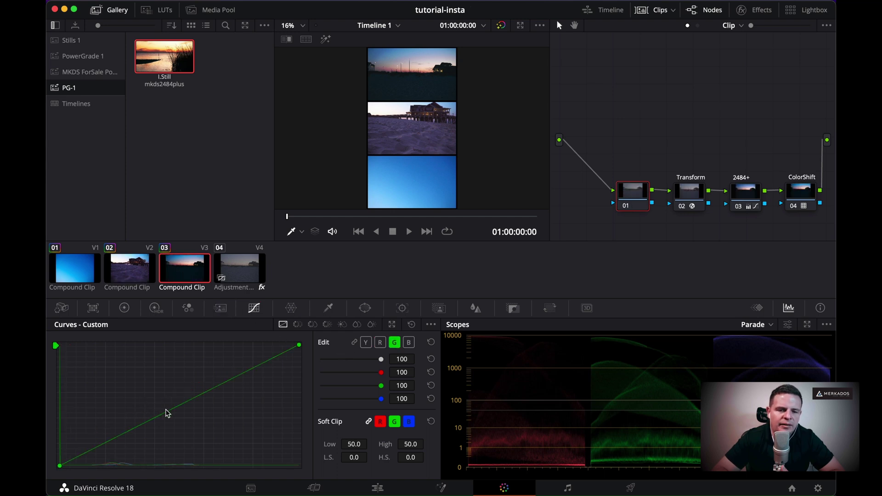
mouse_move(166, 412)
mouse_down()
mouse_move(164, 402)
mouse_move(168, 414)
mouse_up()
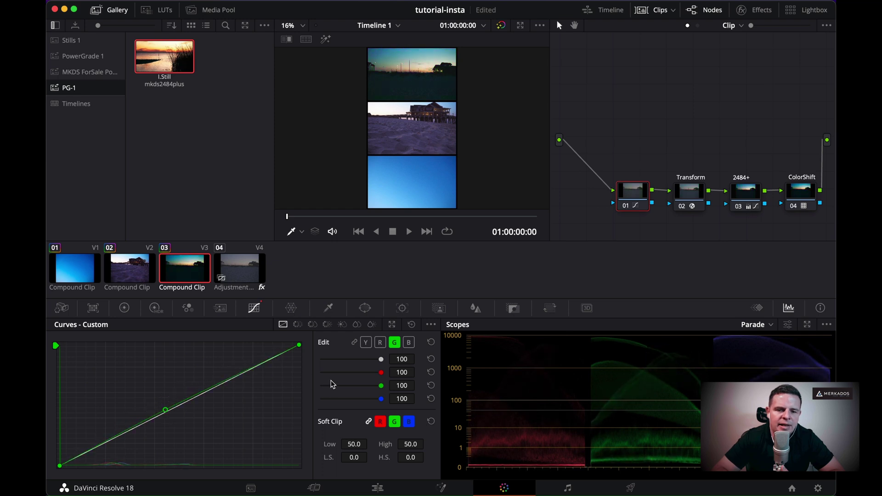
click(366, 344)
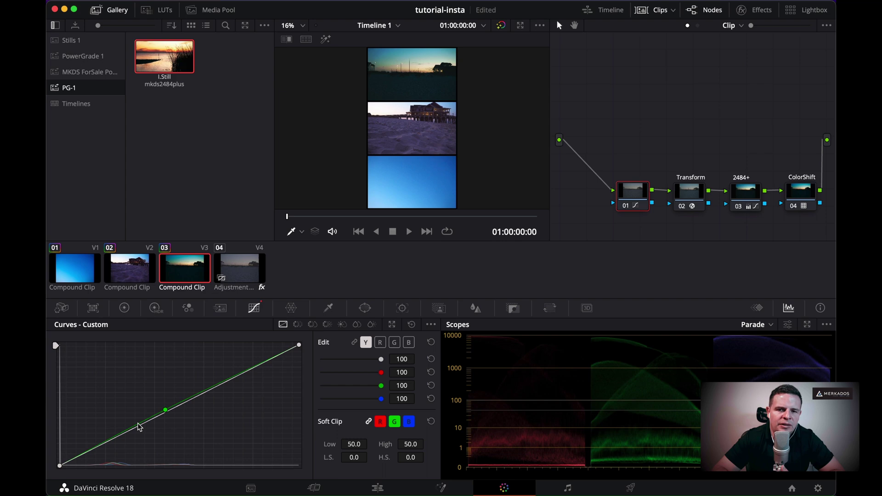
drag(140, 427, 145, 414)
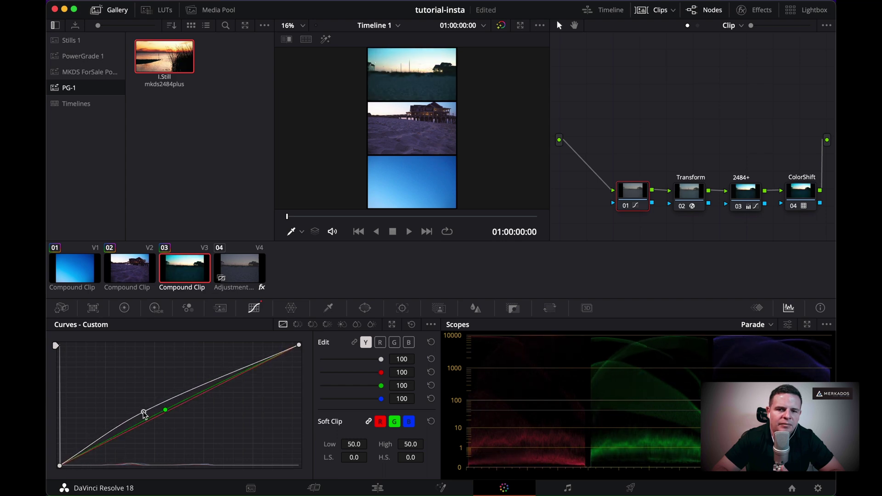
Play the stacked clips in full-screen preview, then go to the Edit page.
key(super+f)
key(space)
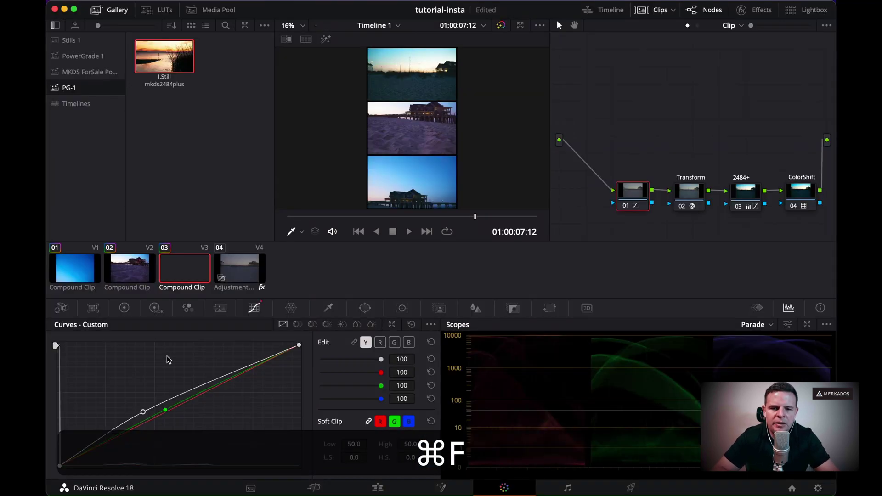
click(377, 488)
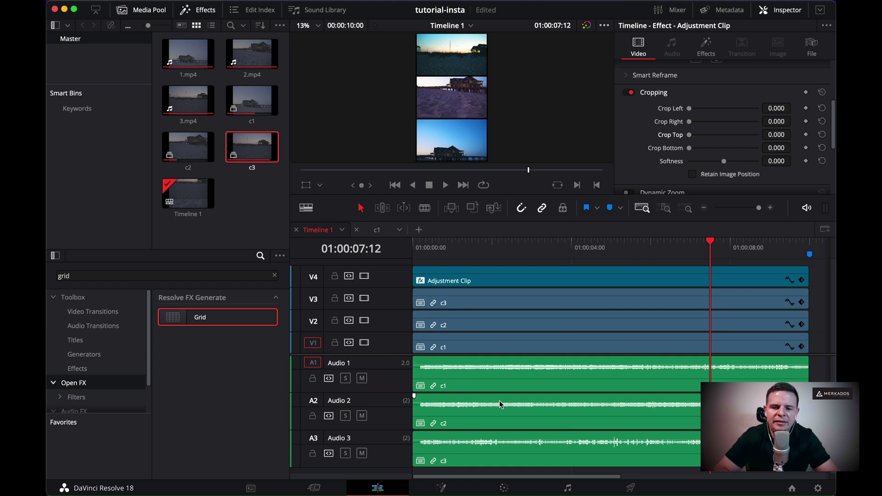
Unlink the three beach clips from their audio and delete the three audio clips.
click(512, 410)
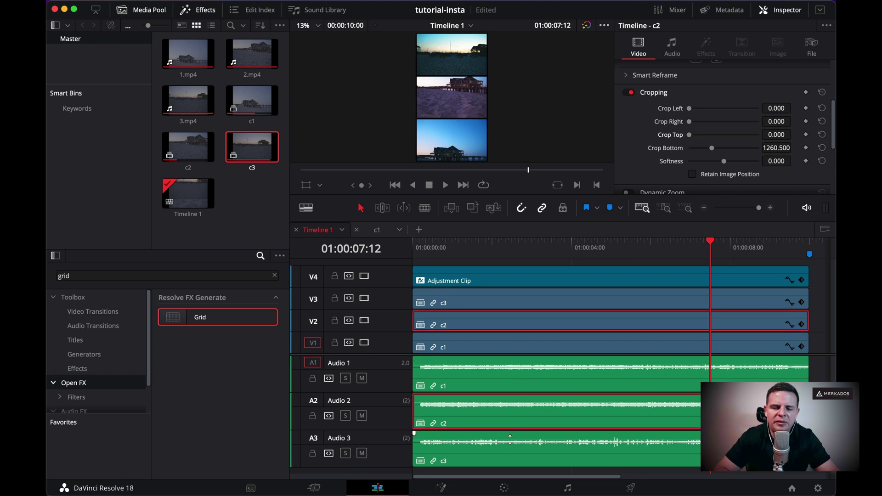
right_click(527, 321)
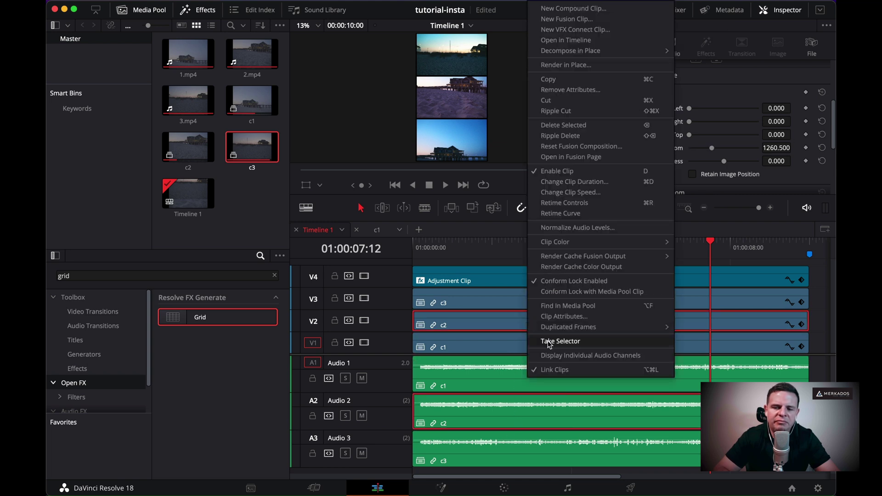
key(Escape)
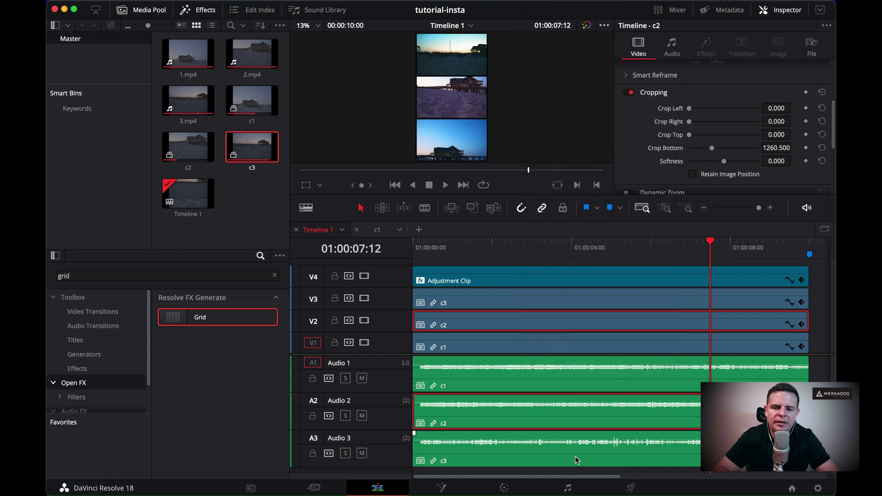
drag(559, 470, 562, 324)
right_click(561, 323)
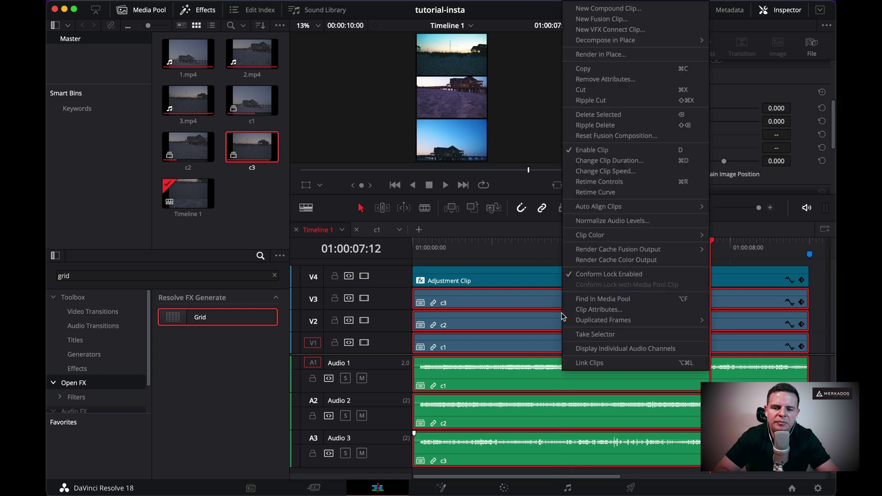
click(579, 272)
key(BackSpace)
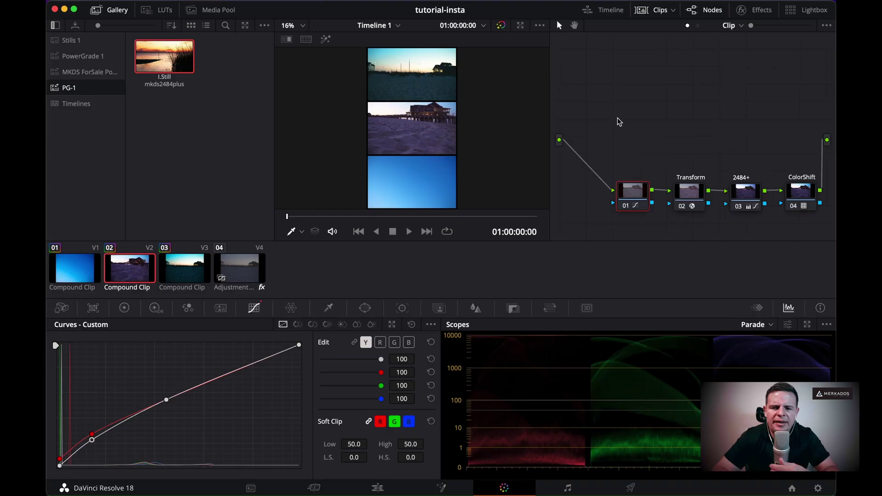
Reset grades and nodes on clips 02 and 03, then reapply the saved still's grade to each.
right_click(616, 95)
click(634, 102)
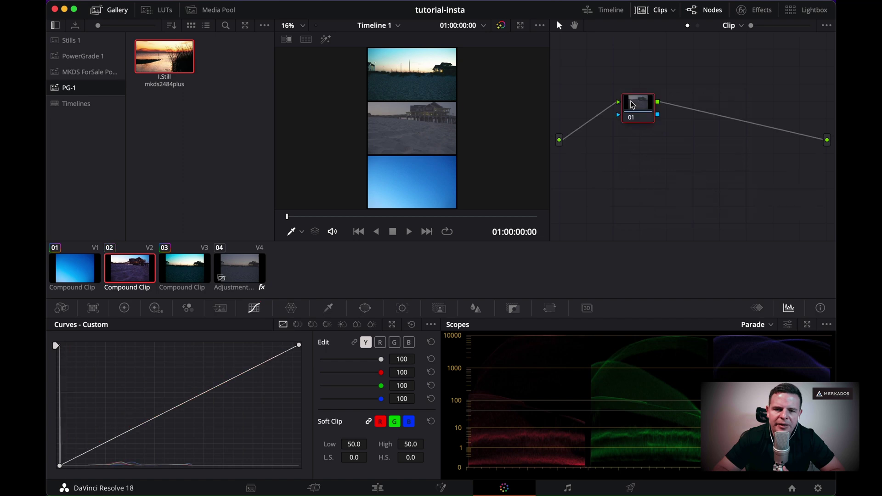
right_click(166, 64)
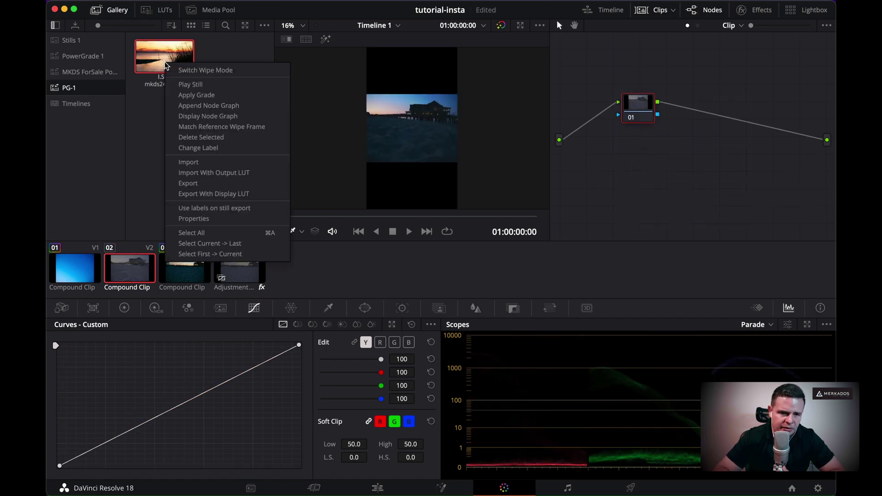
click(194, 95)
click(182, 274)
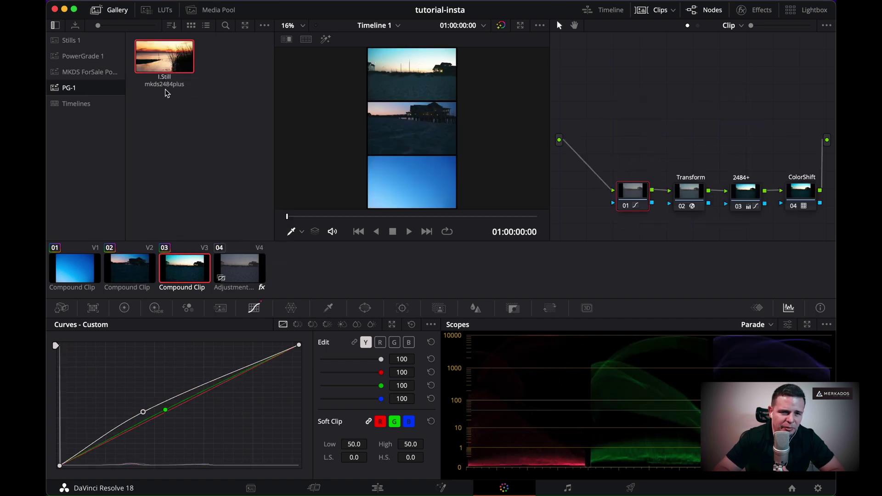
right_click(585, 100)
click(605, 105)
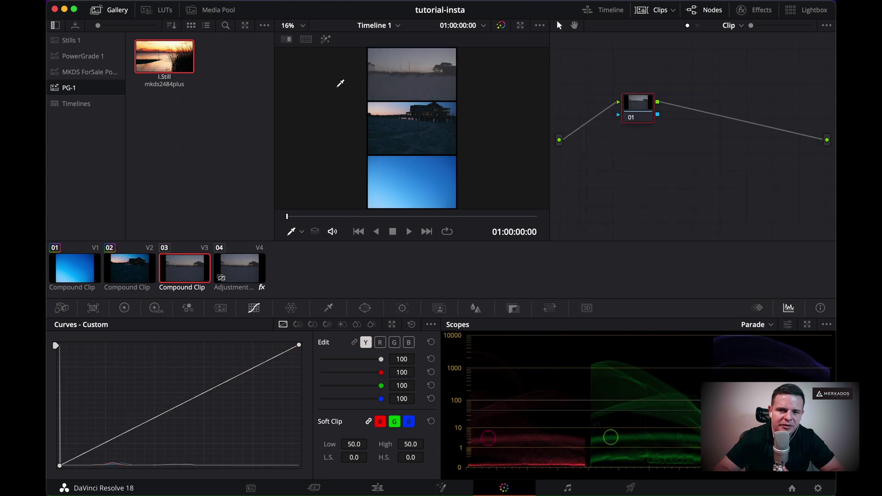
right_click(173, 64)
click(193, 95)
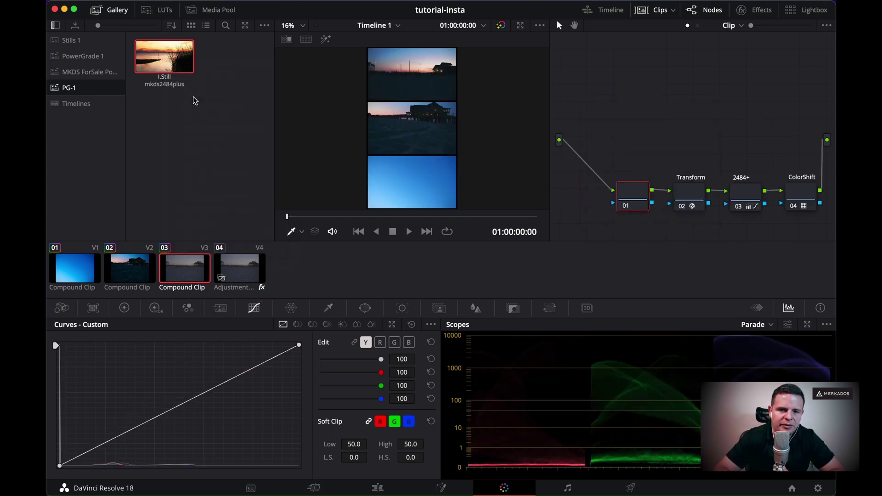
Reset clip 01's grade, reapply the still's grade, and check the stack full screen.
click(75, 269)
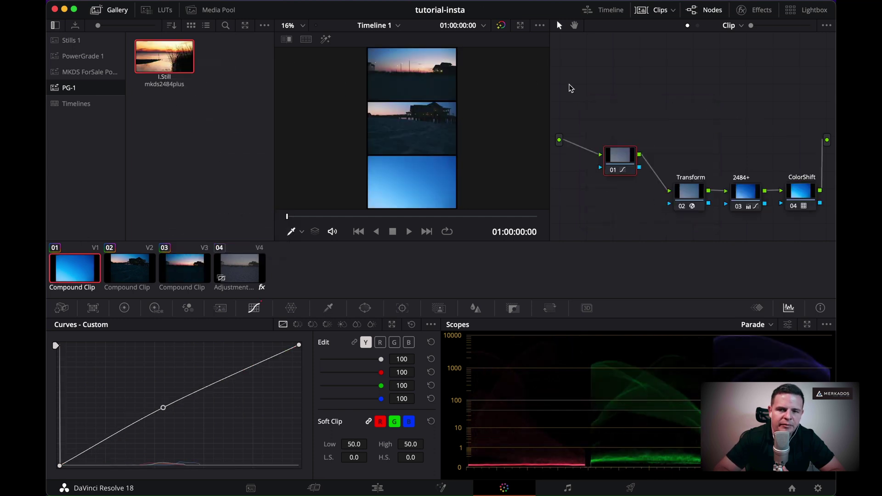
right_click(611, 86)
click(627, 92)
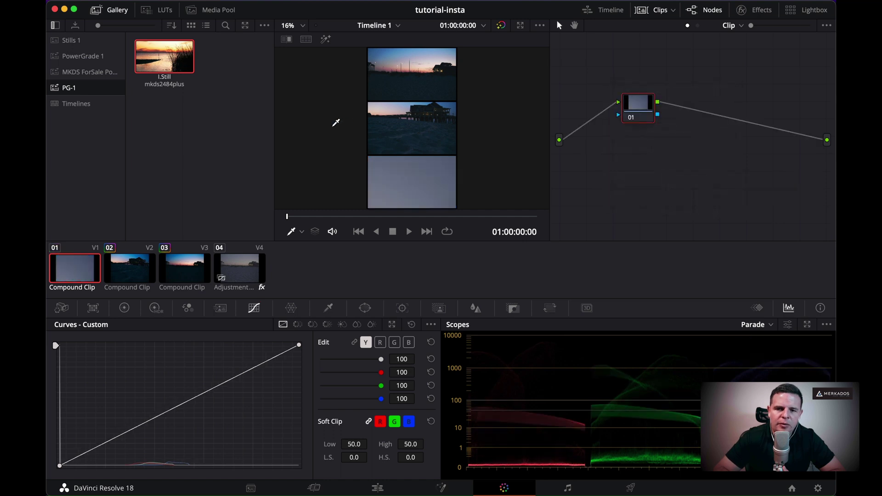
right_click(183, 62)
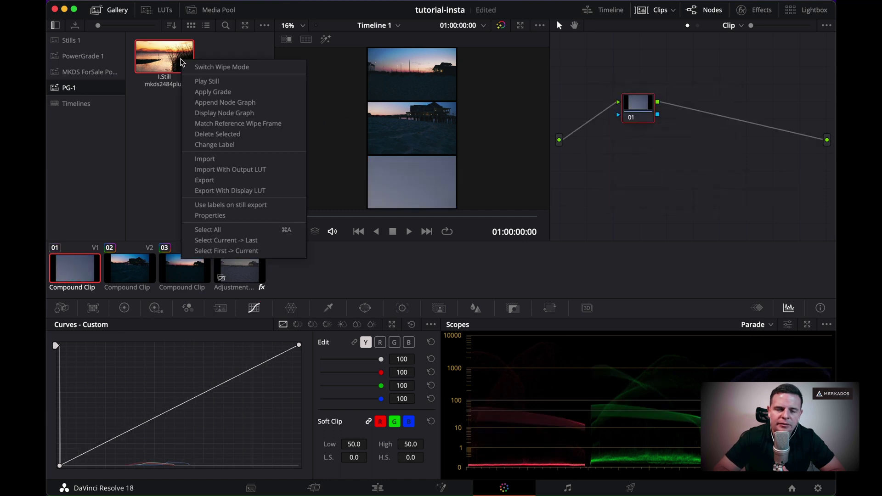
click(208, 91)
key(super+f)
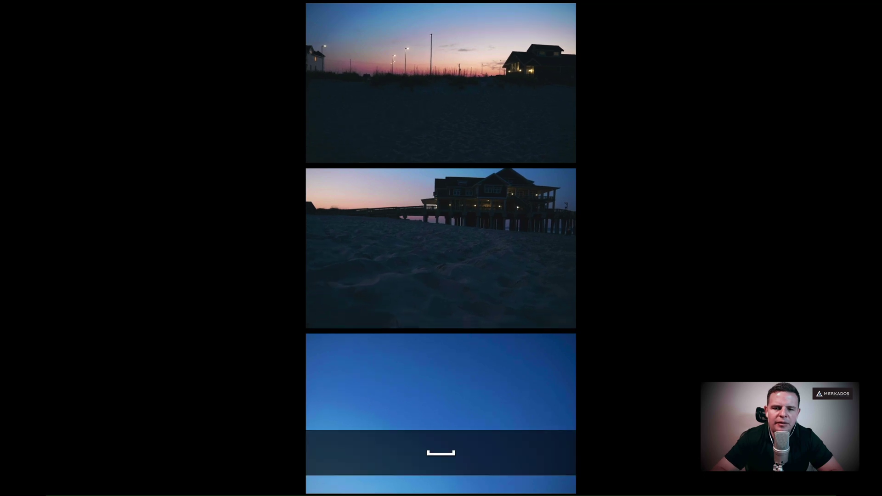
key(super+f)
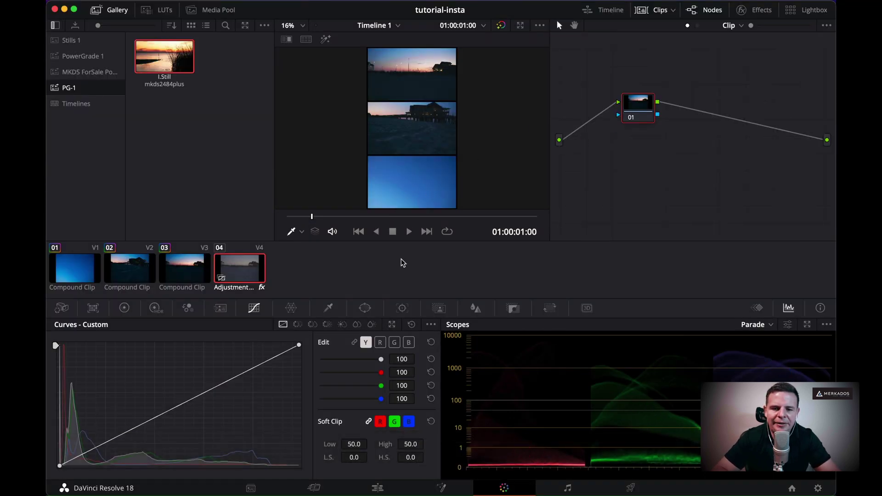
Inside compound clip c1, trim about 3 seconds off the head of 1.mp4 and move it to the start.
key(shift+4)
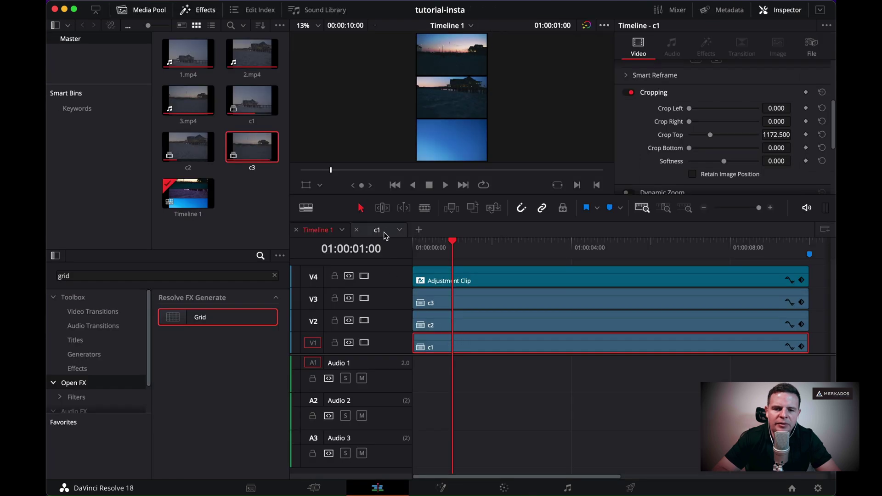
click(385, 231)
drag(426, 238, 488, 263)
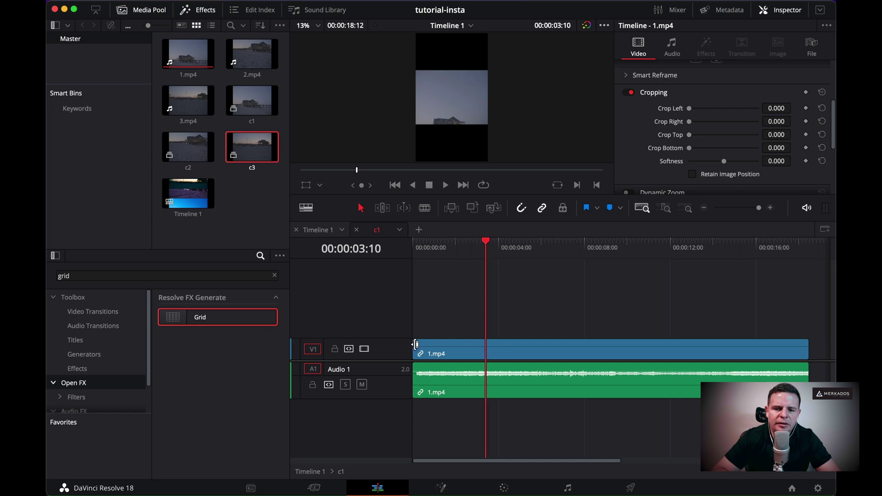
drag(416, 347, 480, 350)
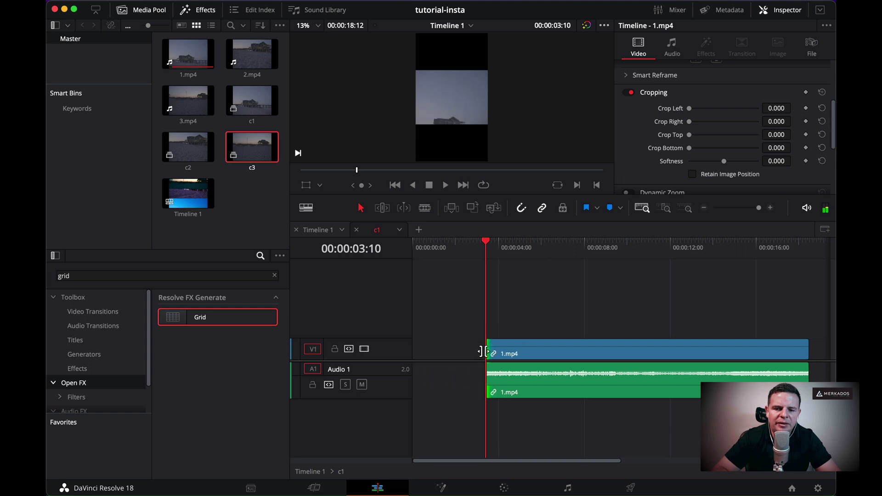
drag(536, 351, 461, 355)
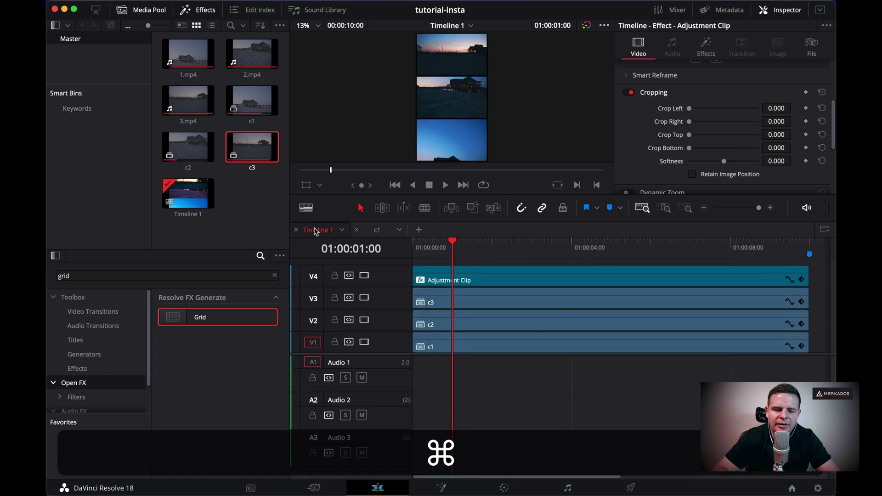
key(super+f)
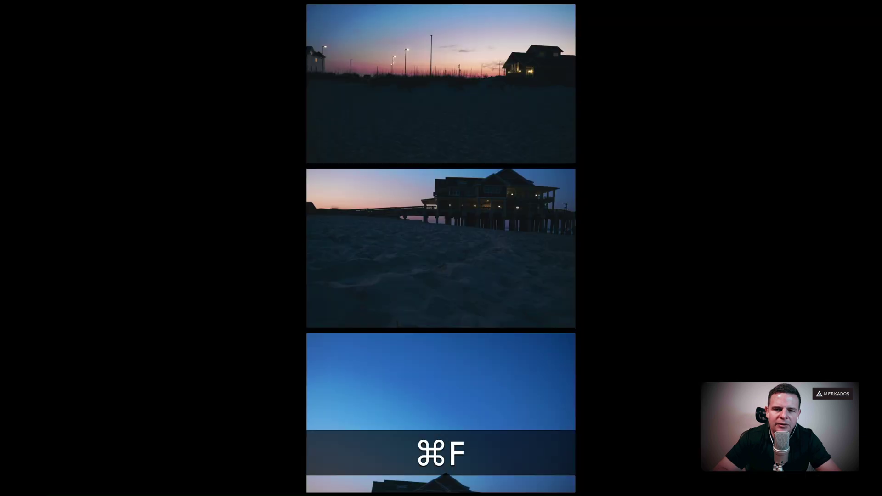